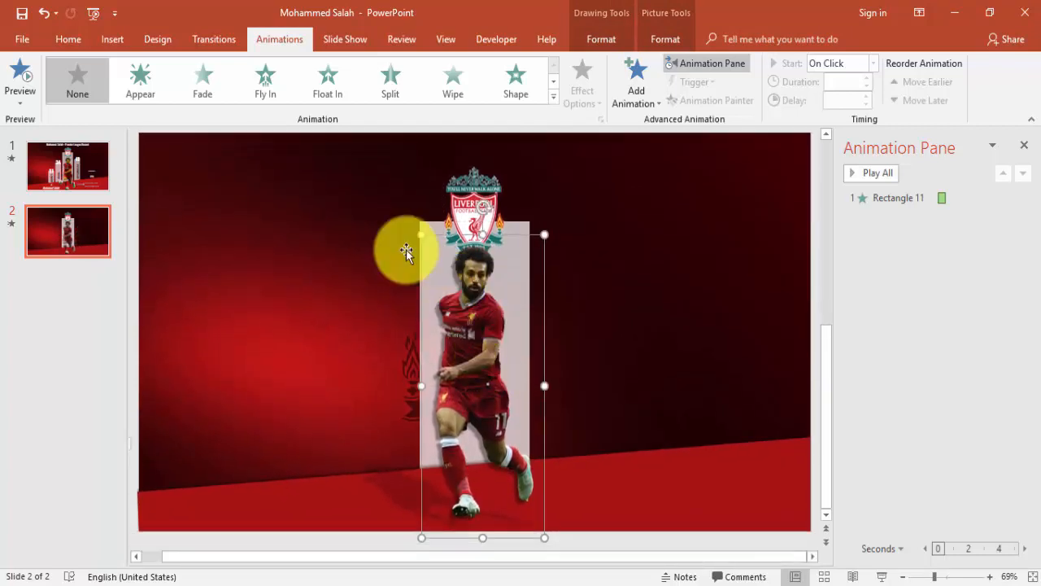
Step: Shrink the footballer picture slightly within the pale rectangle and add a Basic Zoom entrance effect to it
left_click_drag(421, 241, 437, 275)
left_click_drag(481, 358, 476, 366)
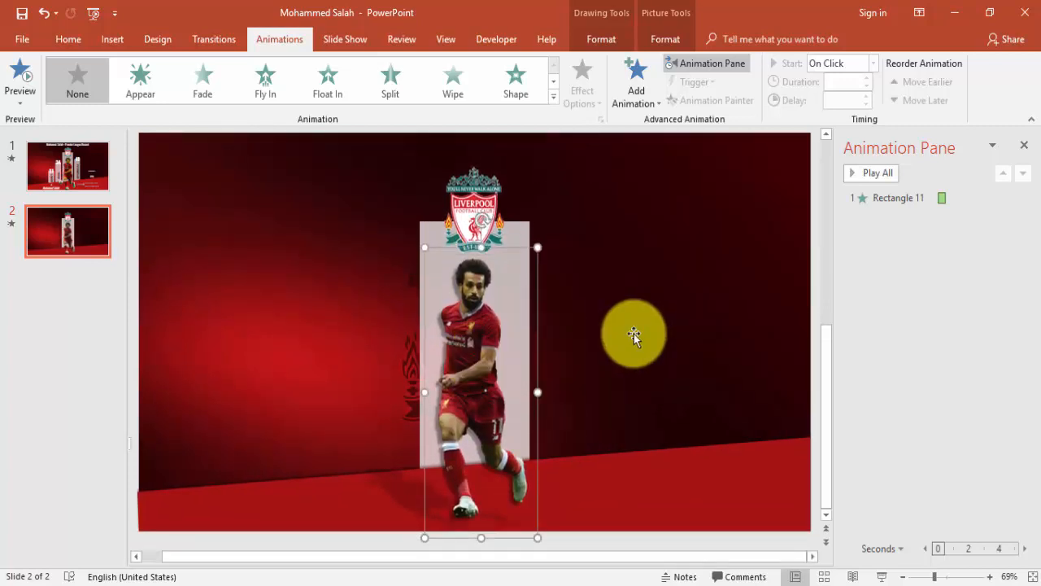
left_click(638, 96)
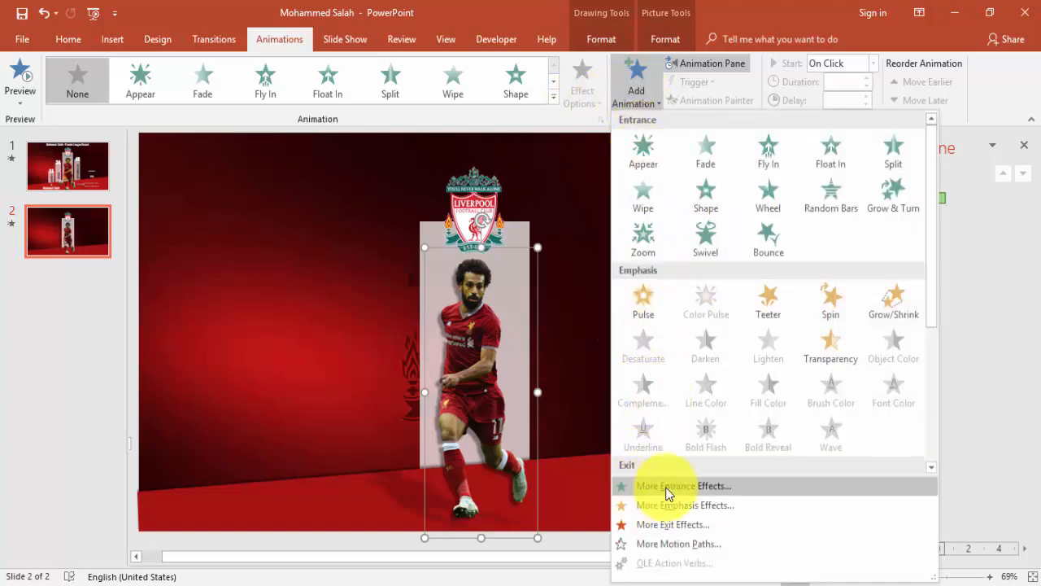
left_click(731, 490)
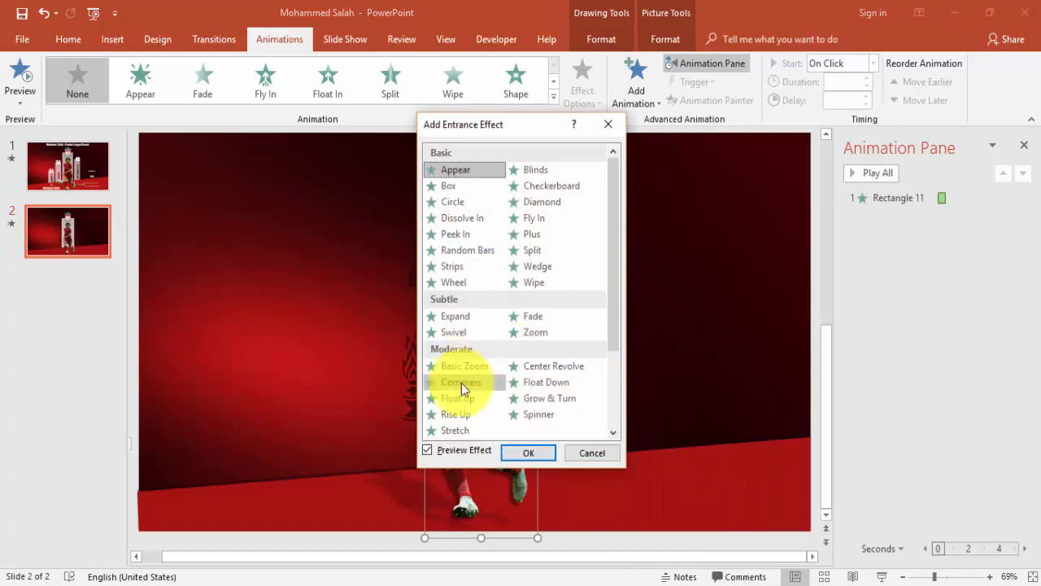
left_click(474, 367)
left_click(528, 453)
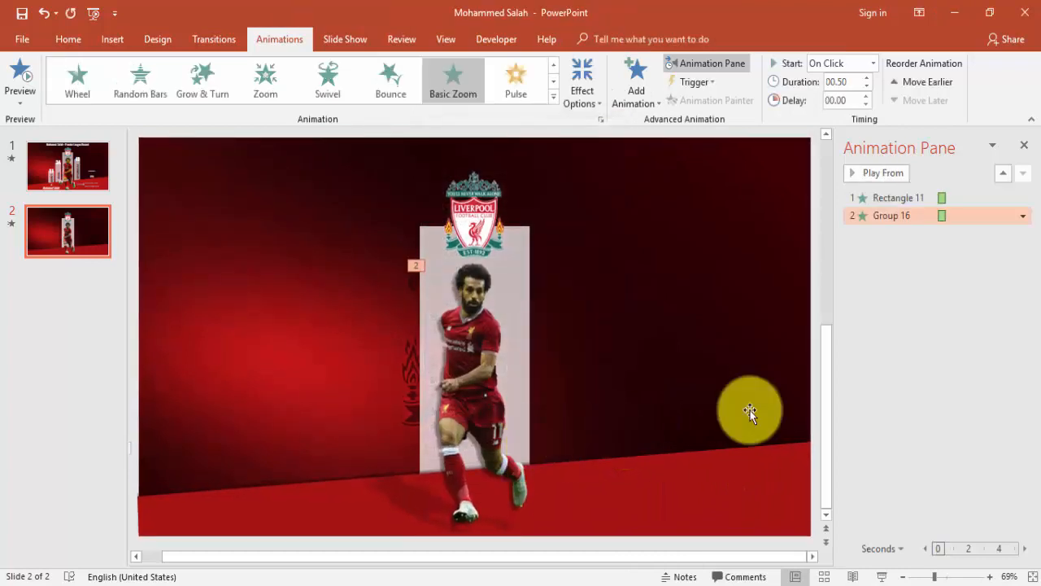
Step: Set the footballer's Basic Zoom animation to start After Previous with a duration of 0.3 seconds
left_click(875, 64)
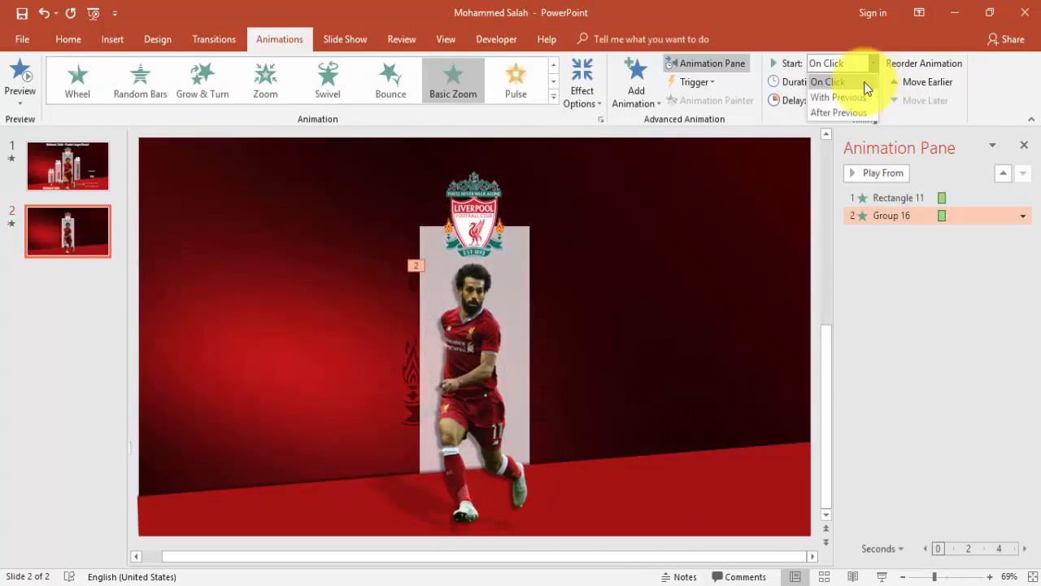
left_click(856, 108)
double_click(889, 220)
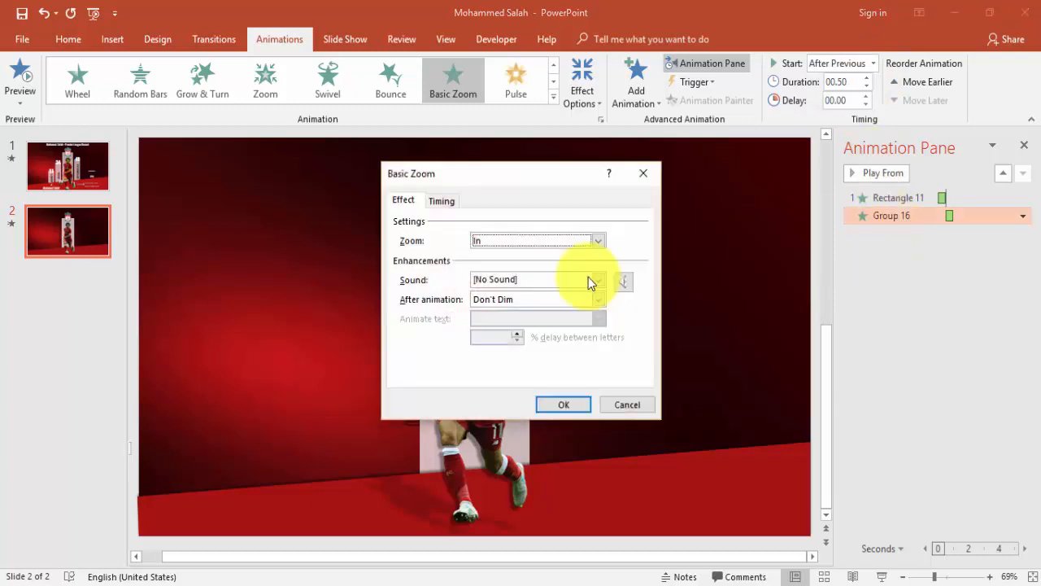
left_click(441, 204)
left_click(563, 262)
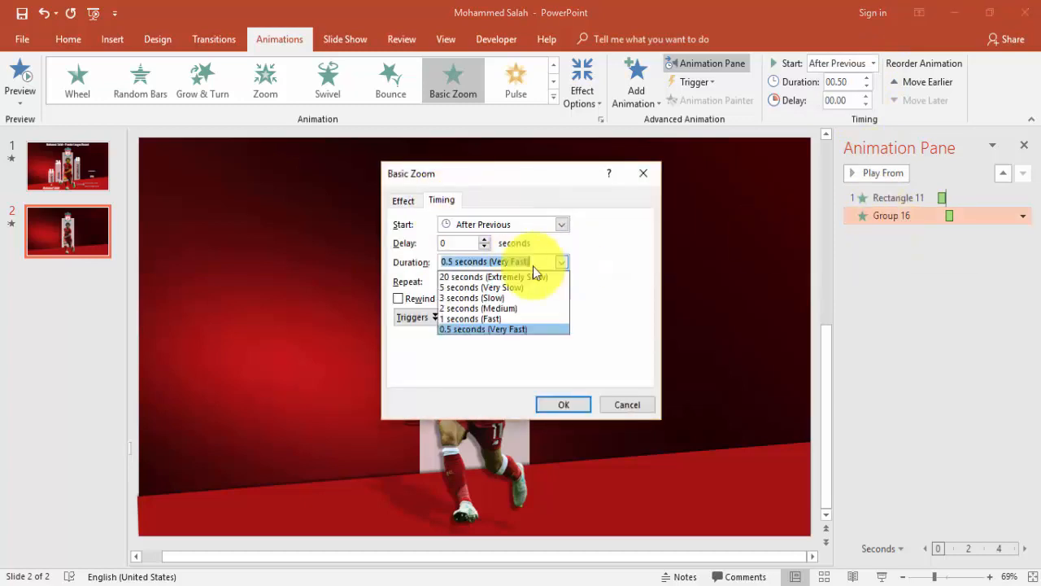
left_click(488, 328)
left_click(453, 261)
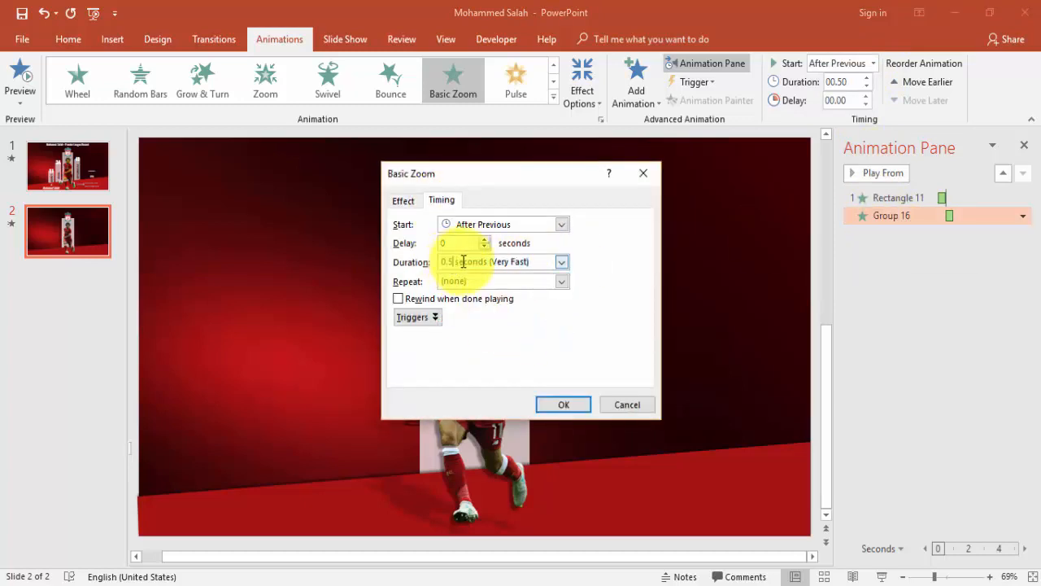
type("3")
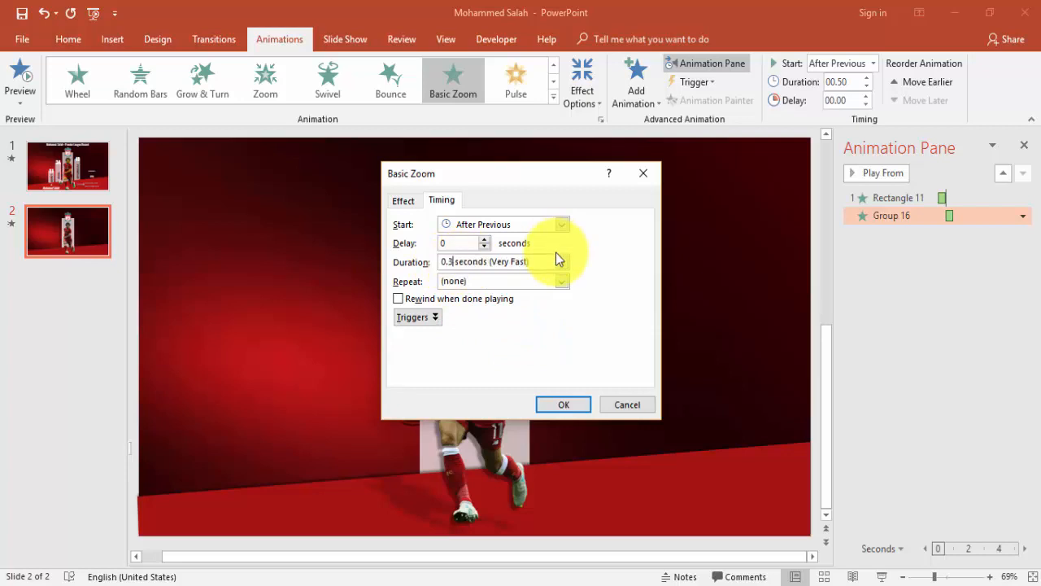
key("Return")
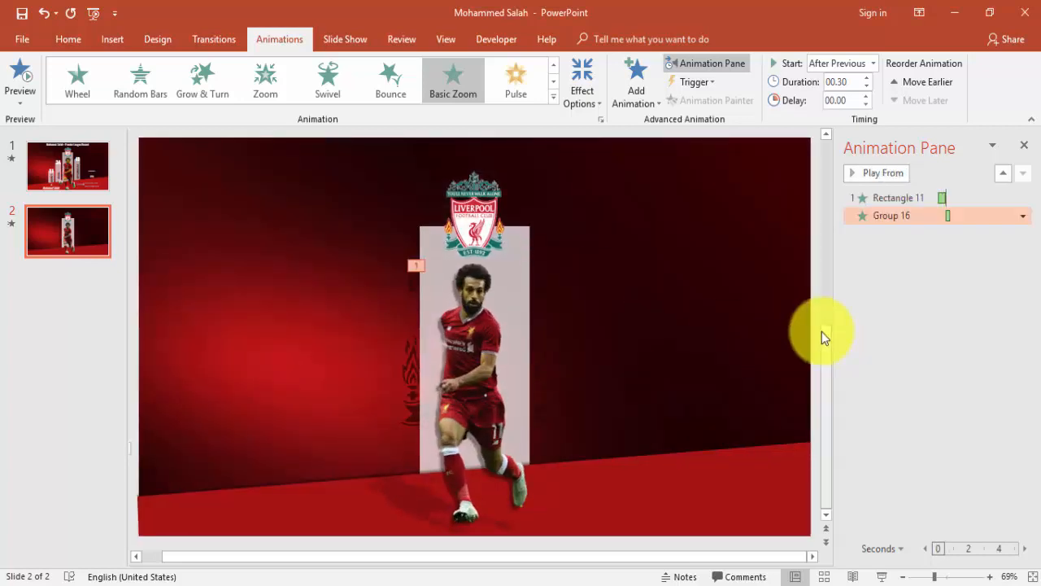
Step: Add a Pulse emphasis effect starting After Previous to the footballer picture and preview the slide in the slide show
left_click(476, 358)
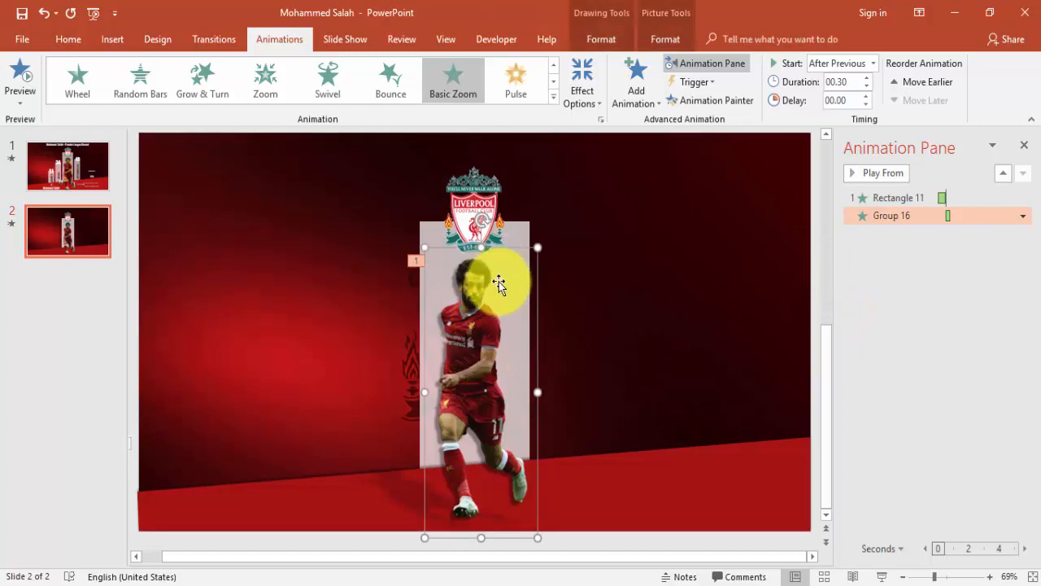
left_click(642, 102)
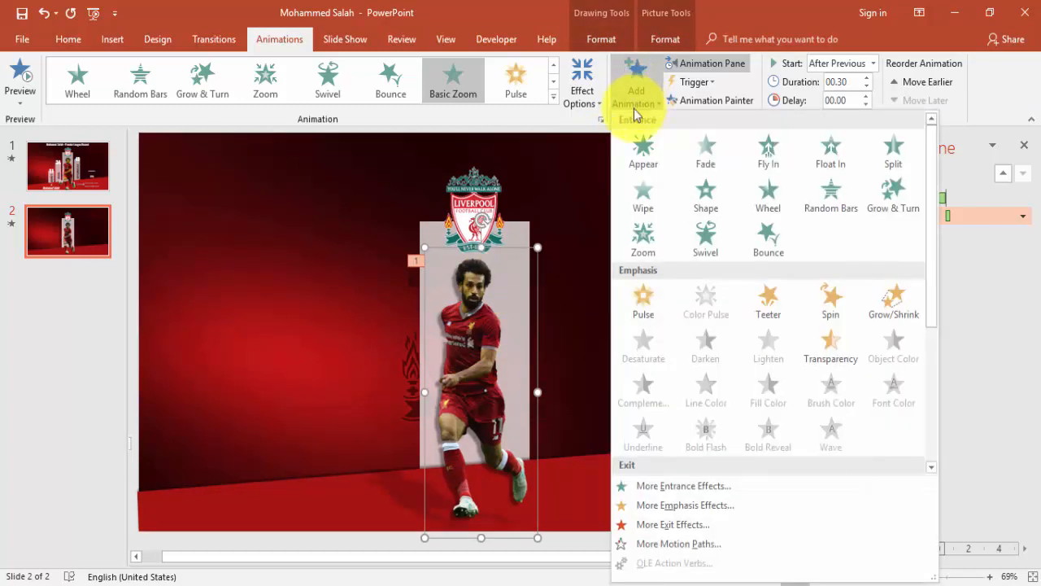
left_click(643, 300)
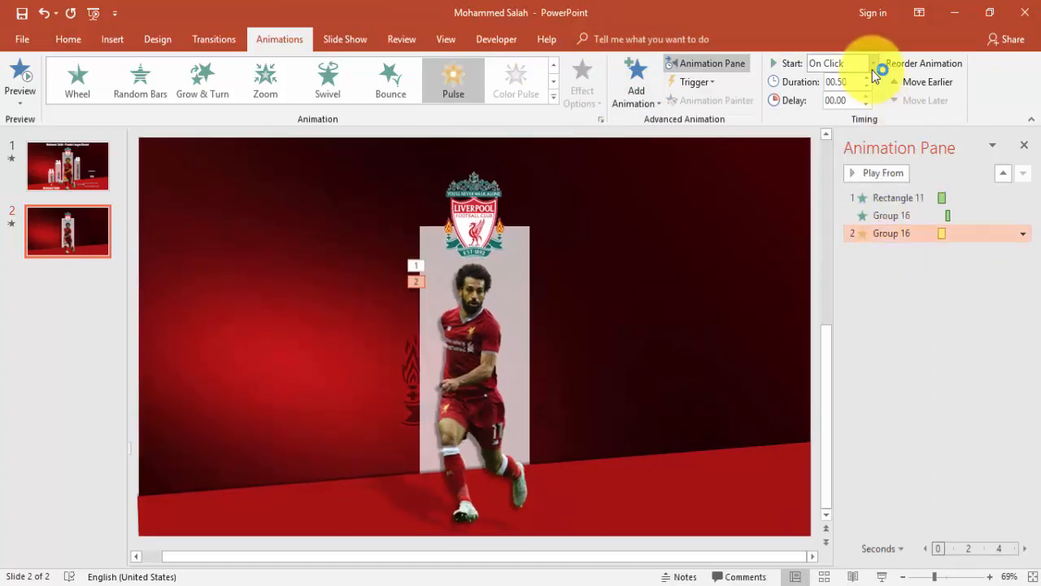
left_click(882, 576)
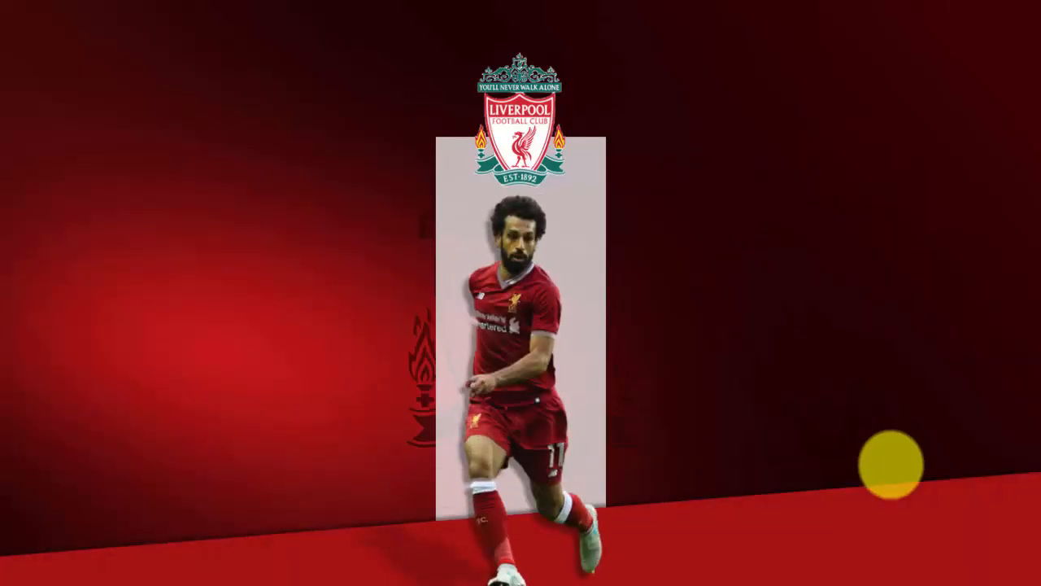
key("Escape")
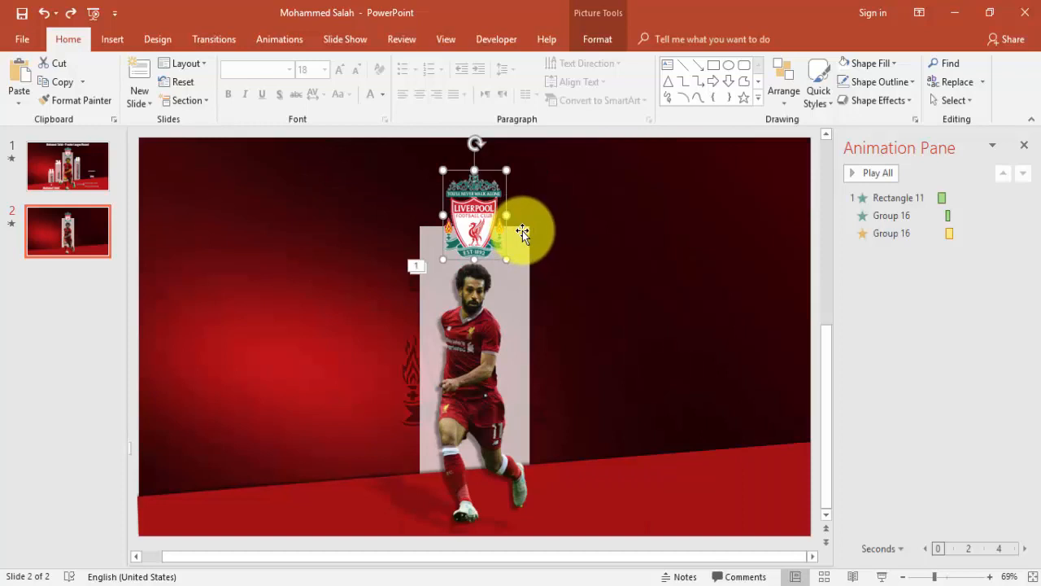
Step: Group the Liverpool crest with the pale rectangle and send the group backward behind the red floor
left_click(522, 233, "shift")
right_click(520, 229)
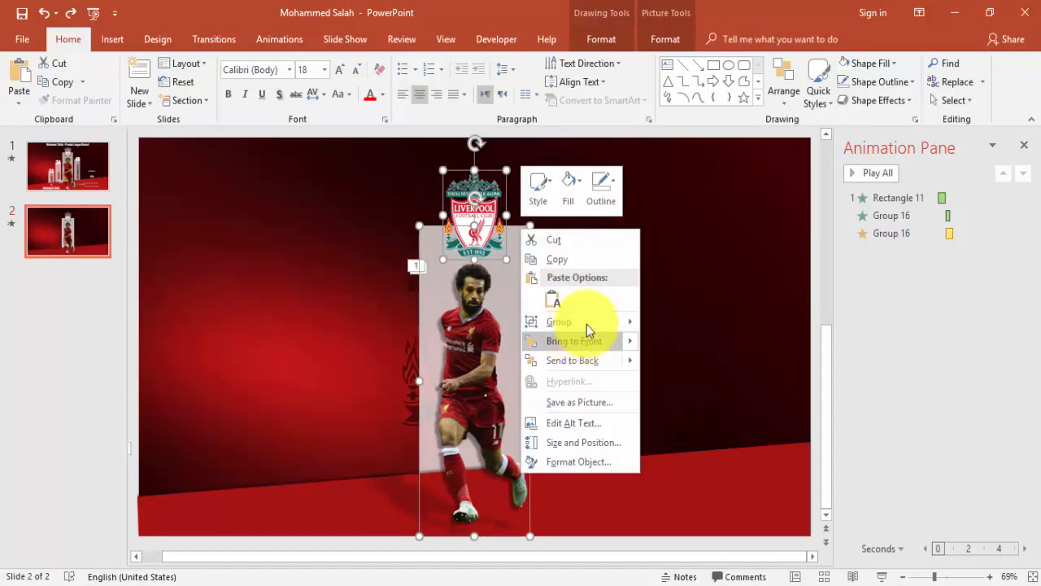
key("Escape")
mouse_move(477, 233)
left_mouse_down()
mouse_move(577, 226)
mouse_move(481, 235)
left_mouse_up()
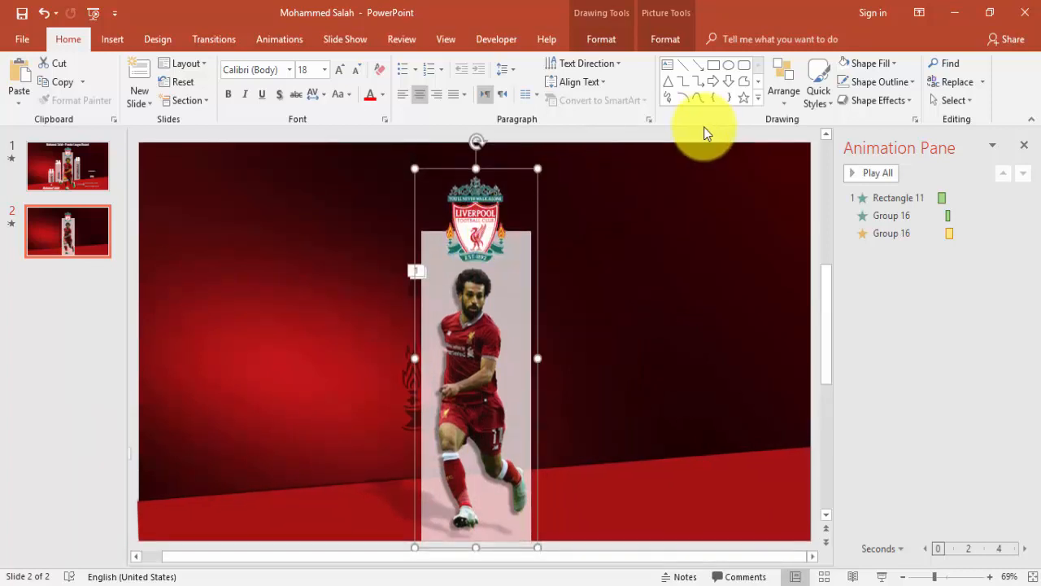
left_click(664, 39)
left_click(774, 83)
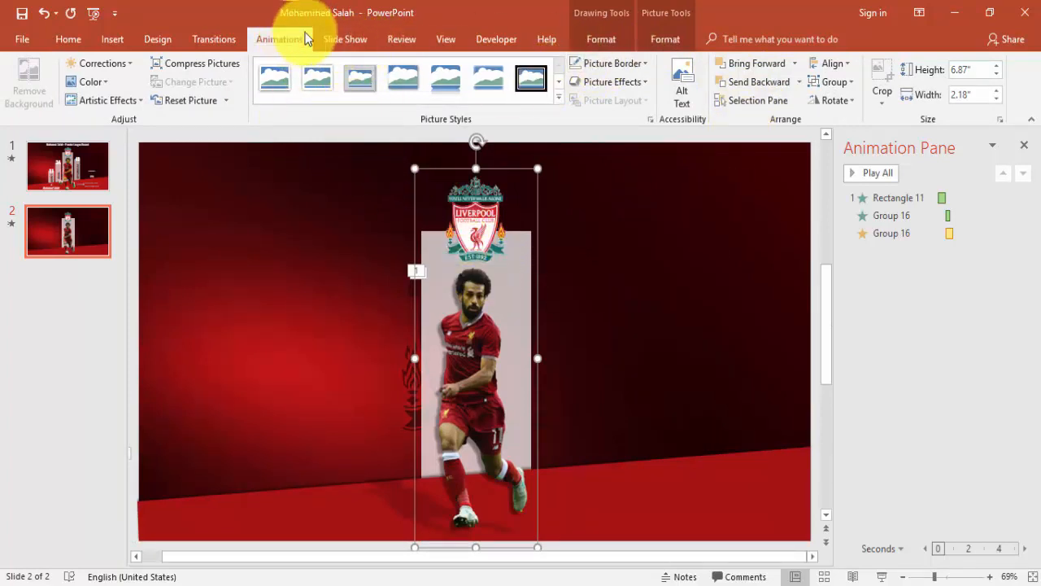
Step: Add a Fly In entrance effect to the crest and rectangle group, starting After Previous
left_click(285, 40)
left_click(646, 101)
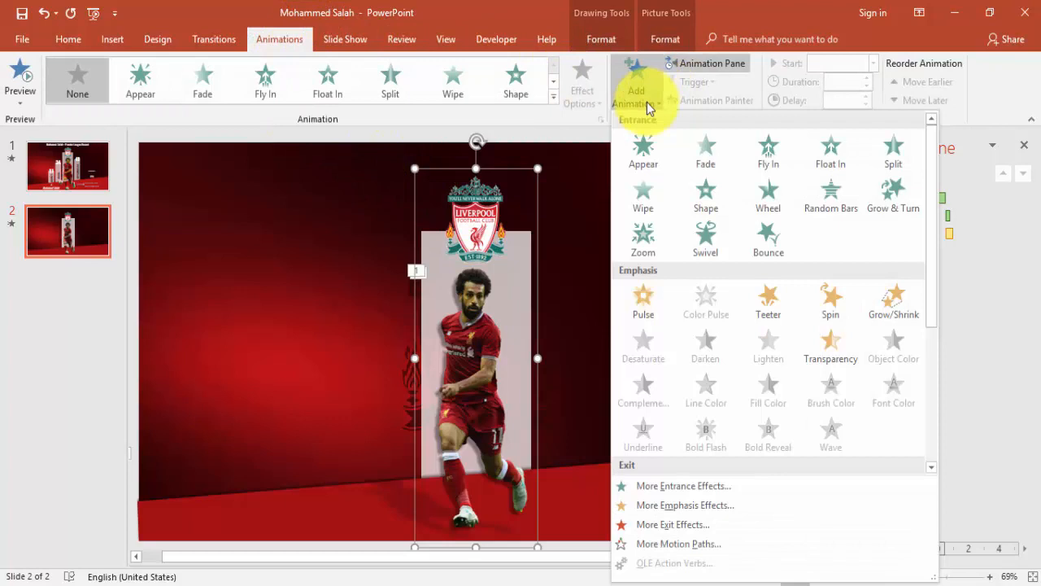
left_click(767, 154)
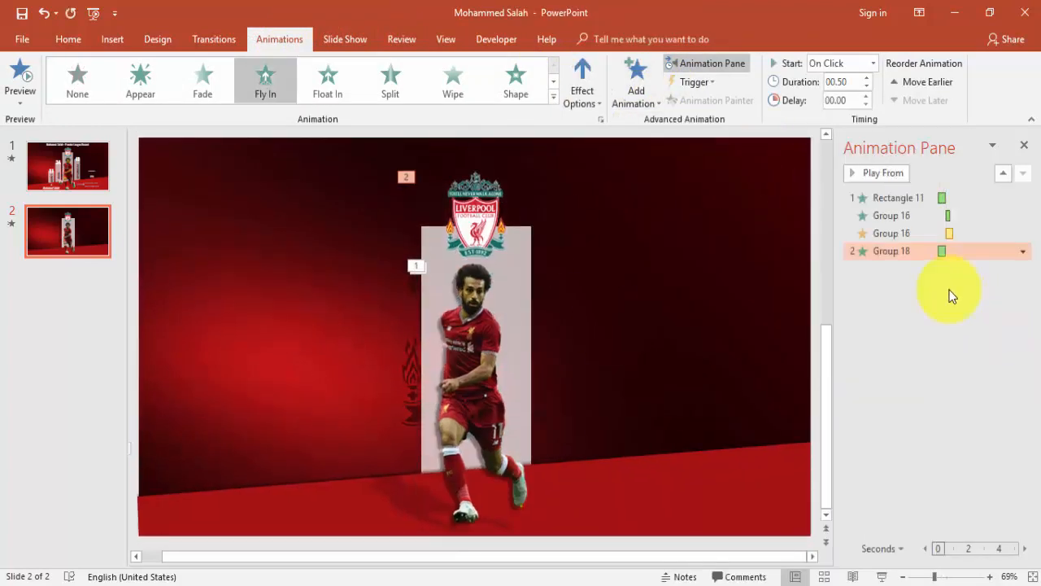
left_click(875, 64)
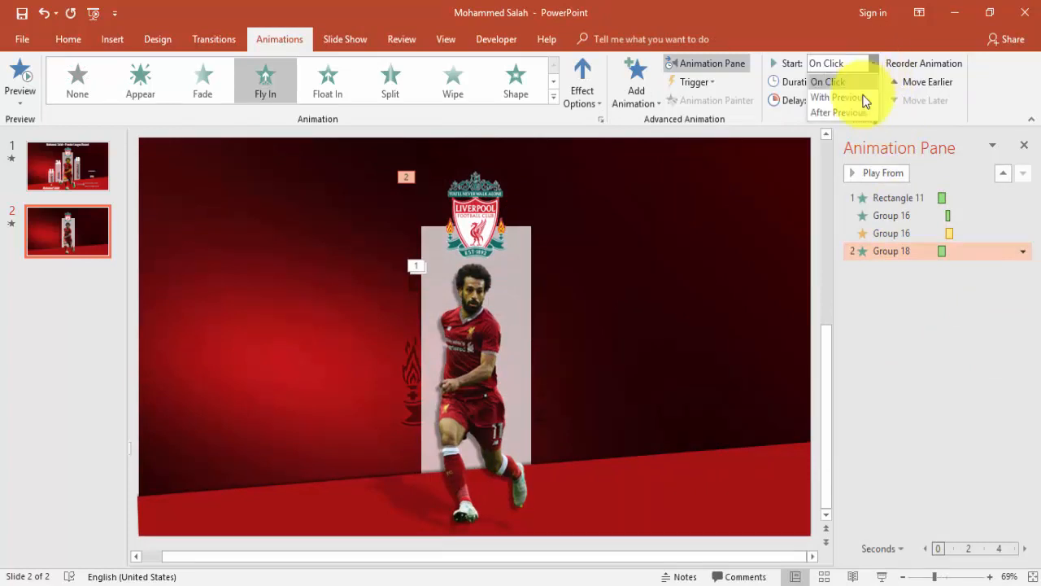
left_click(855, 109)
Step: Set the crest group's Fly In effect to a smooth start of 0.16 sec and a bounce end of 0.43 sec
double_click(896, 256)
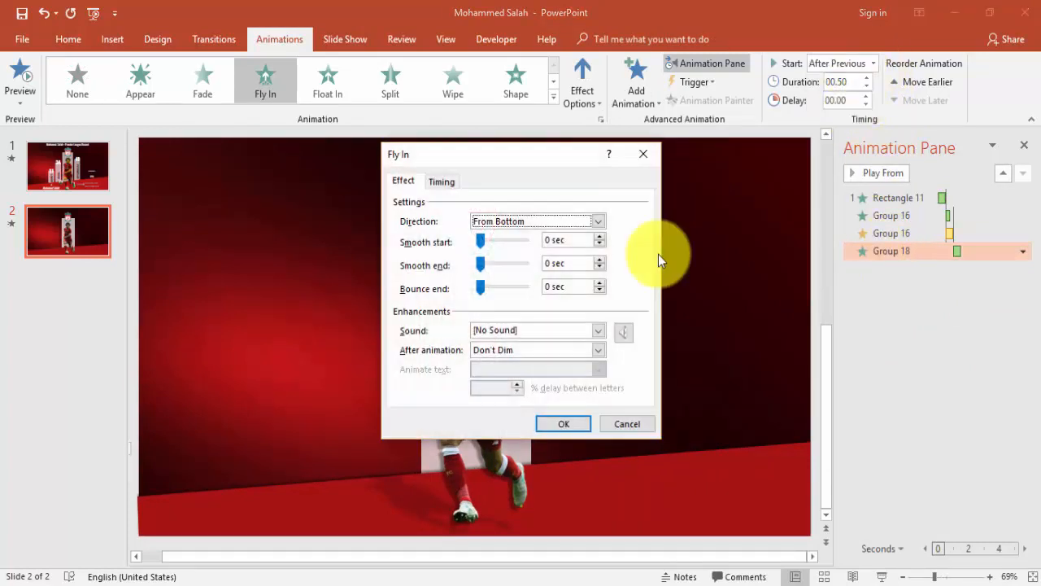
left_click(444, 184)
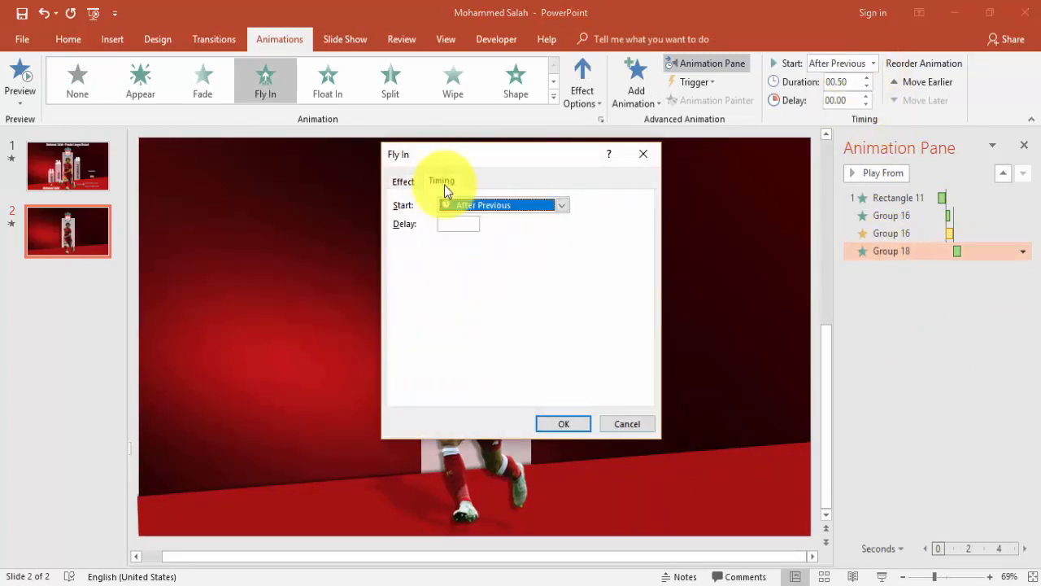
left_click(563, 243)
left_click(567, 247)
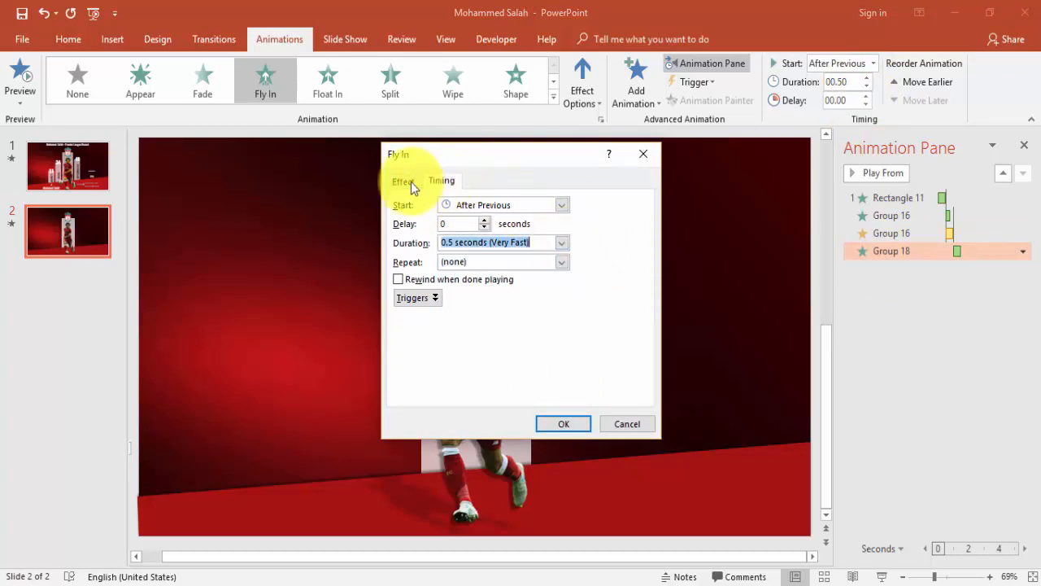
left_click(407, 181)
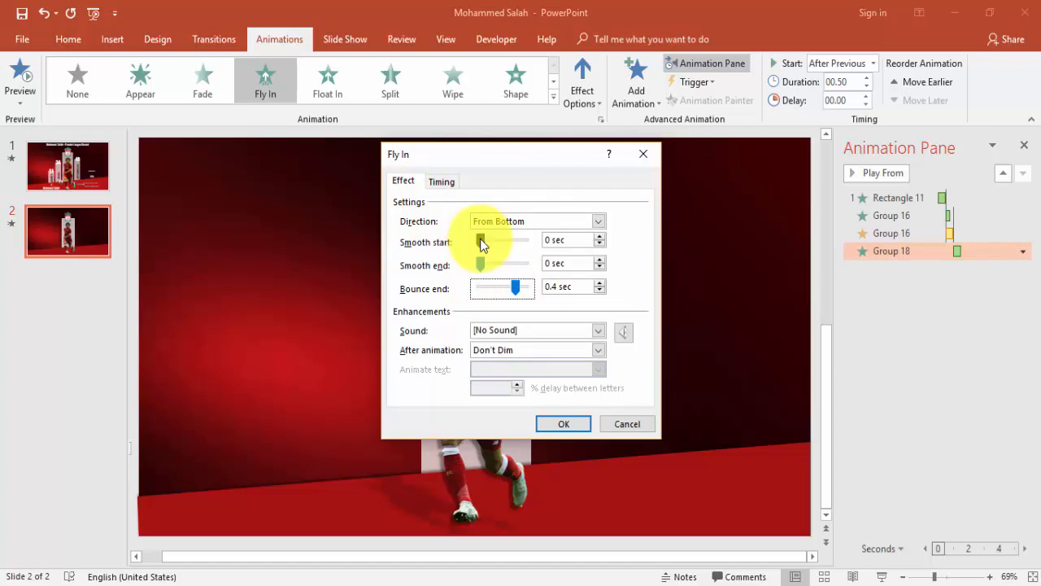
left_click_drag(481, 241, 495, 240)
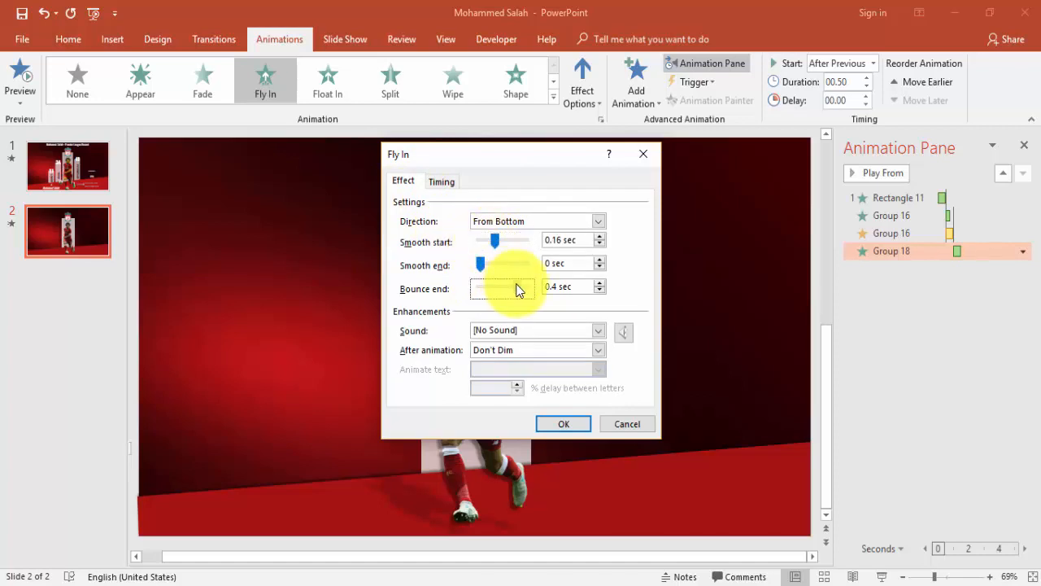
left_click(574, 427)
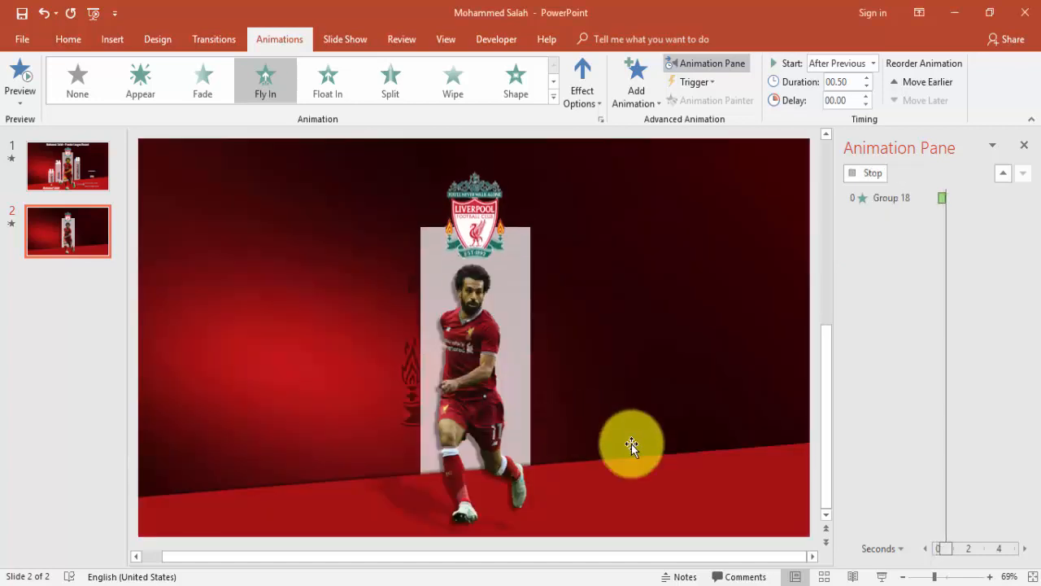
Step: Preview the slide's animations in the slide show and review the crest group's Fly In bounce settings
left_click(883, 576)
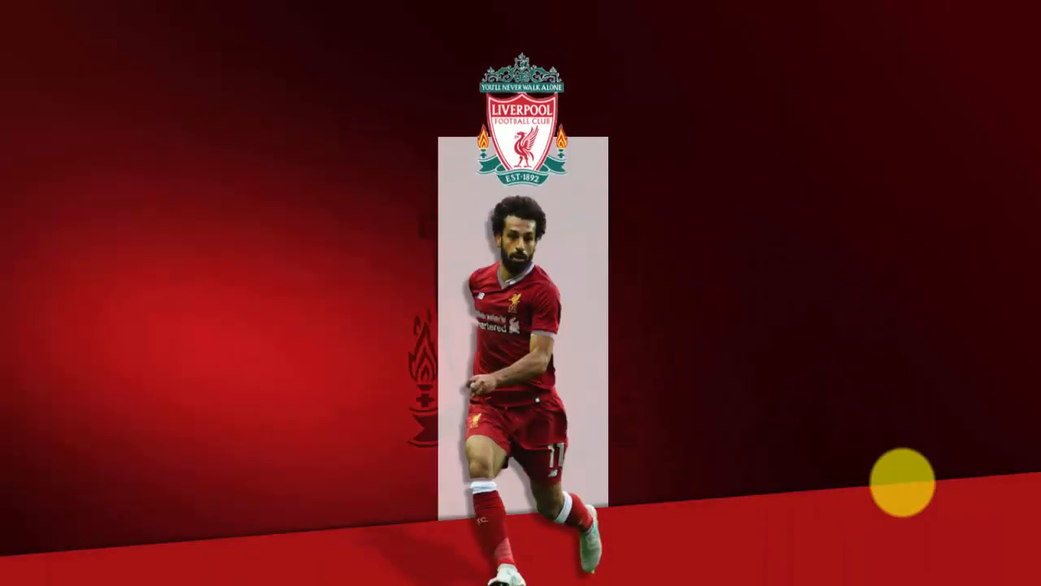
key("Escape")
double_click(883, 253)
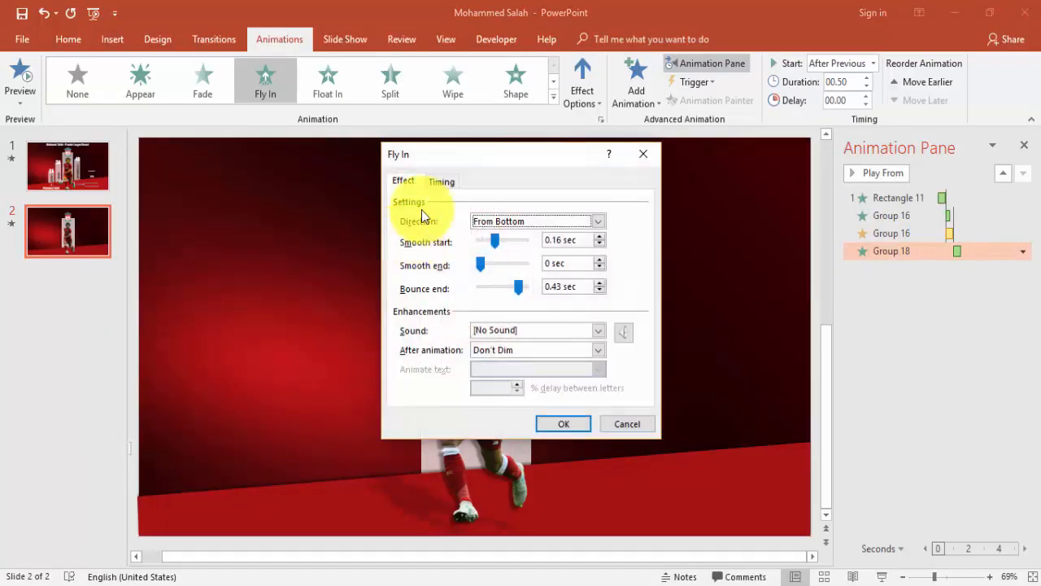
left_click(518, 290)
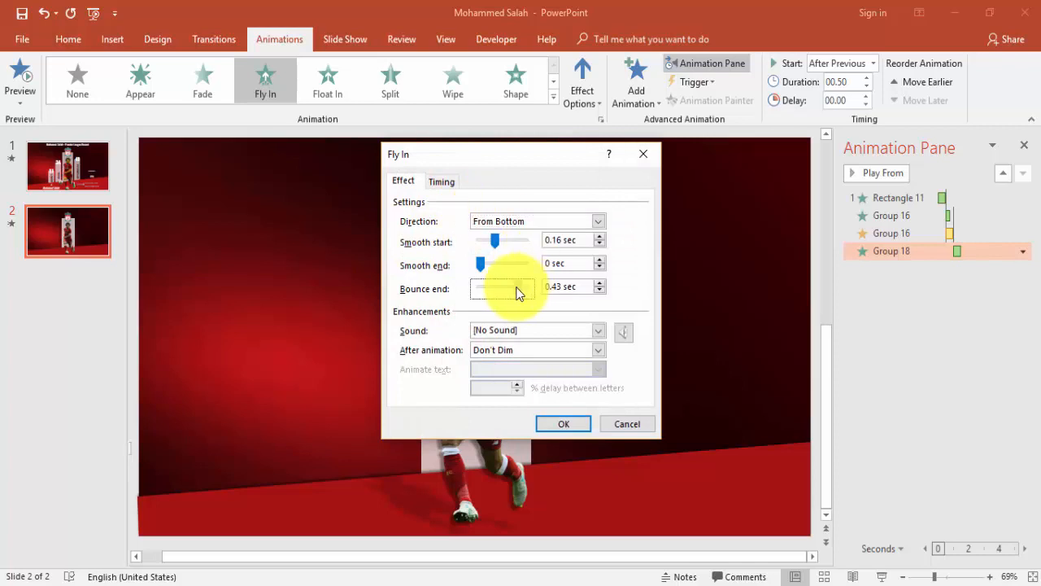
left_click(567, 424)
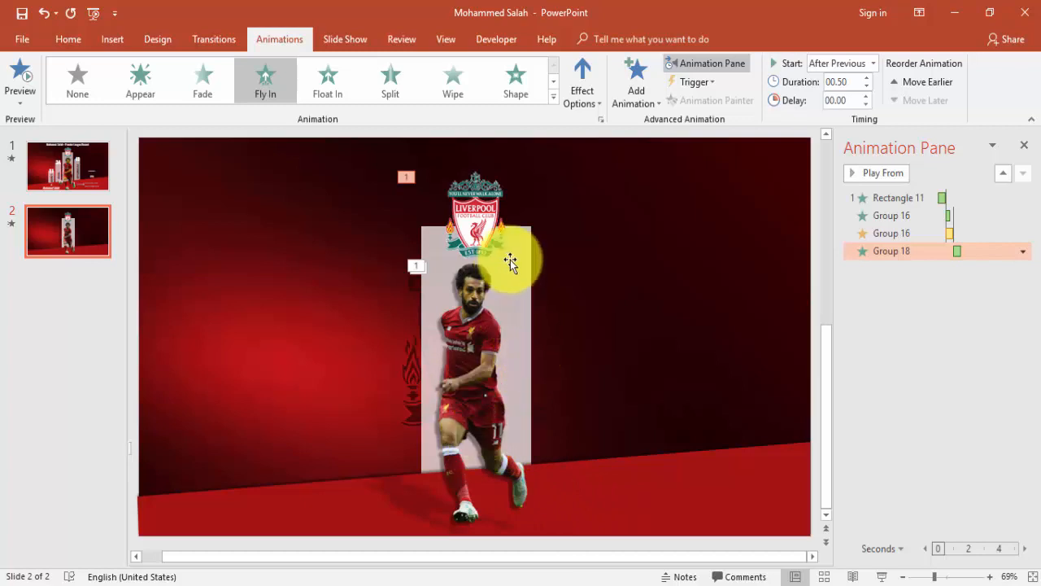
Step: Check the finished layout on slide 1, then on slide 2 place a copy of the crest and rectangle group to the right of the footballer
left_click(46, 173)
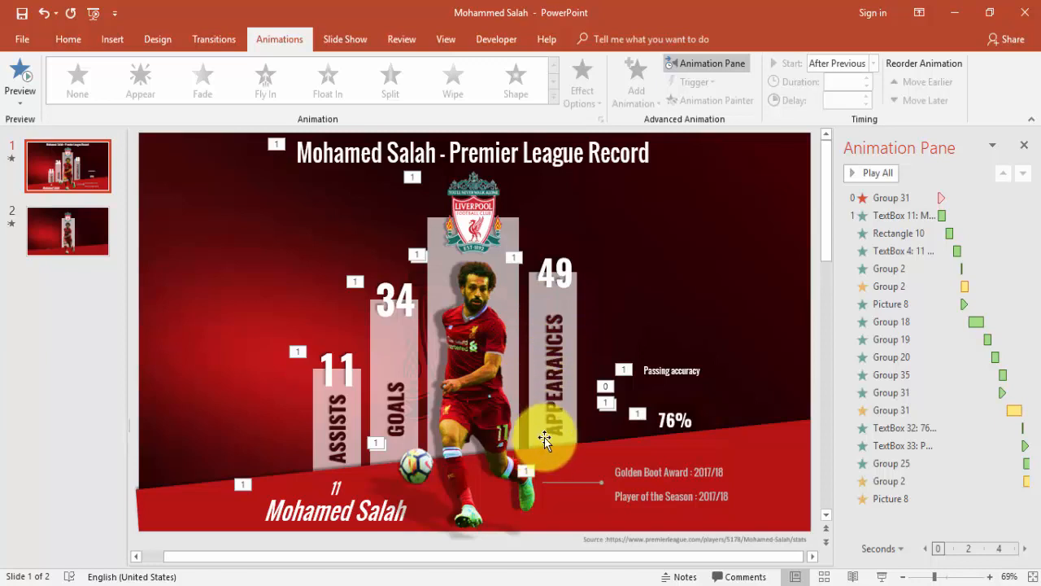
left_click(97, 231)
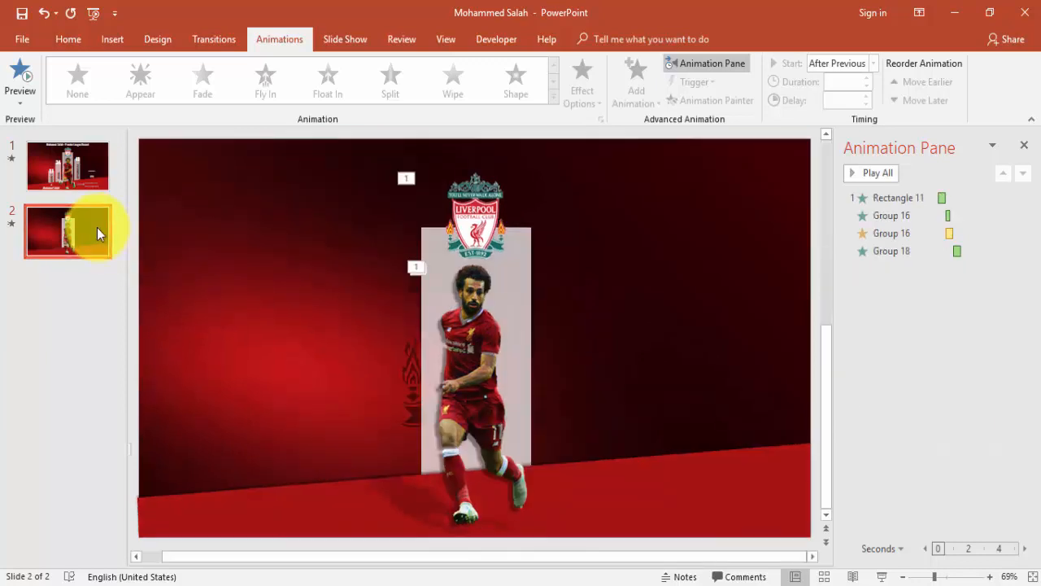
left_click(518, 240)
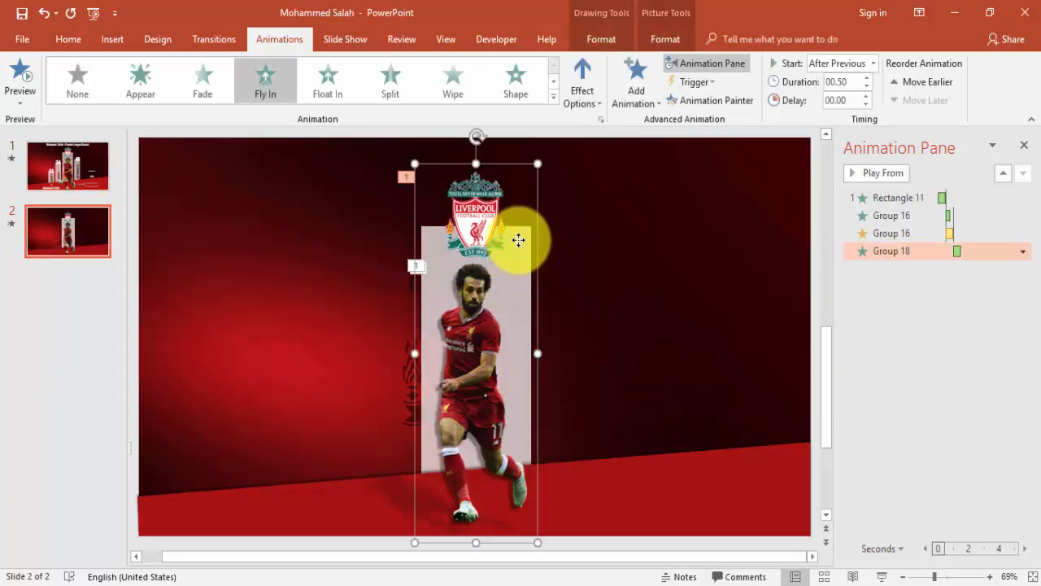
left_click_drag(518, 240, 634, 302)
left_click(599, 214)
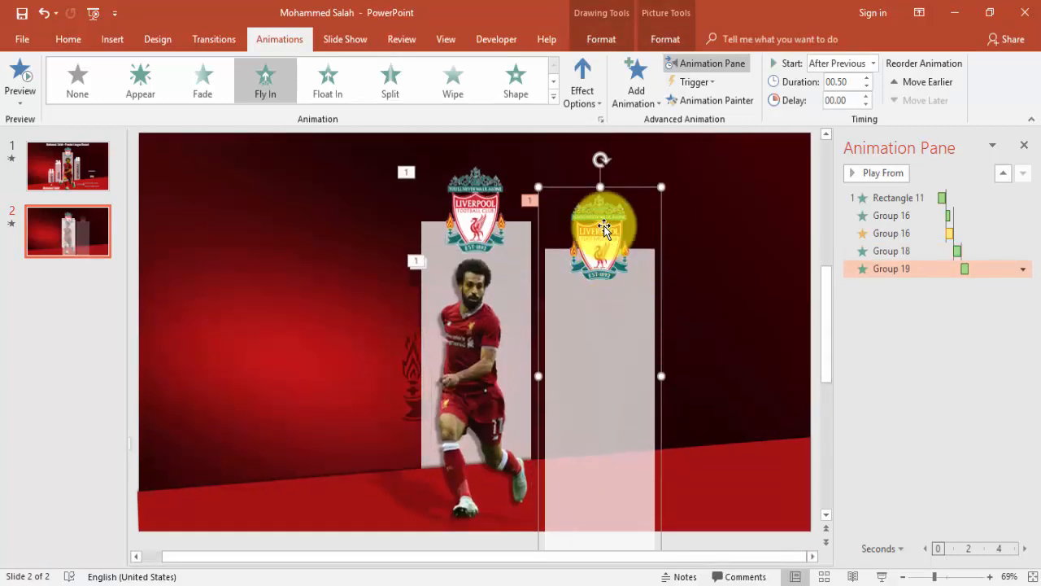
Step: Remove the crest from the copied group and narrow the remaining rectangle into a slim bar beside the footballer
key("Delete")
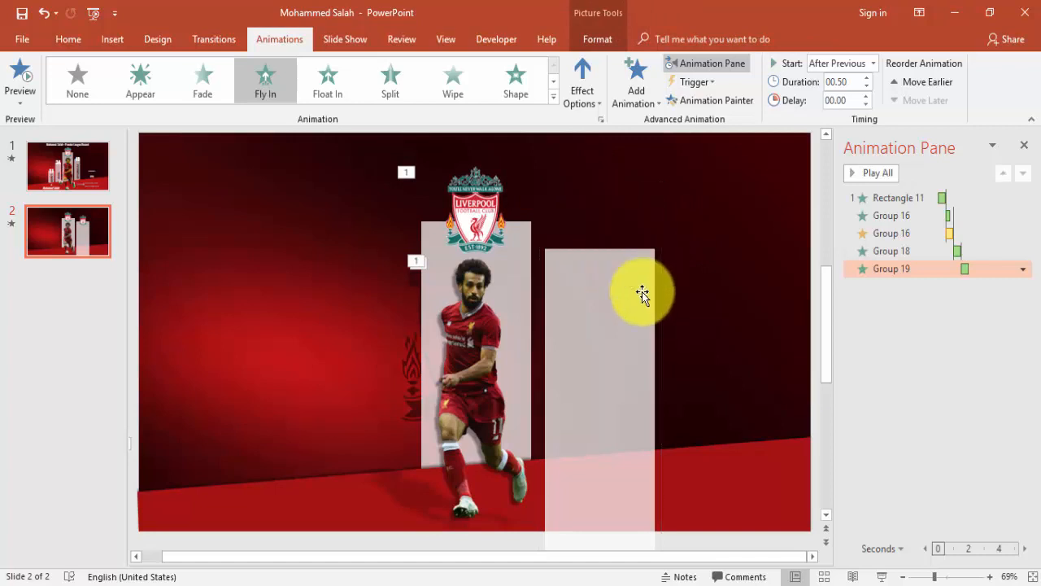
left_click_drag(658, 407, 578, 406)
Step: Add a text box reading "Appearances" near the slide's left edge
left_click(110, 40)
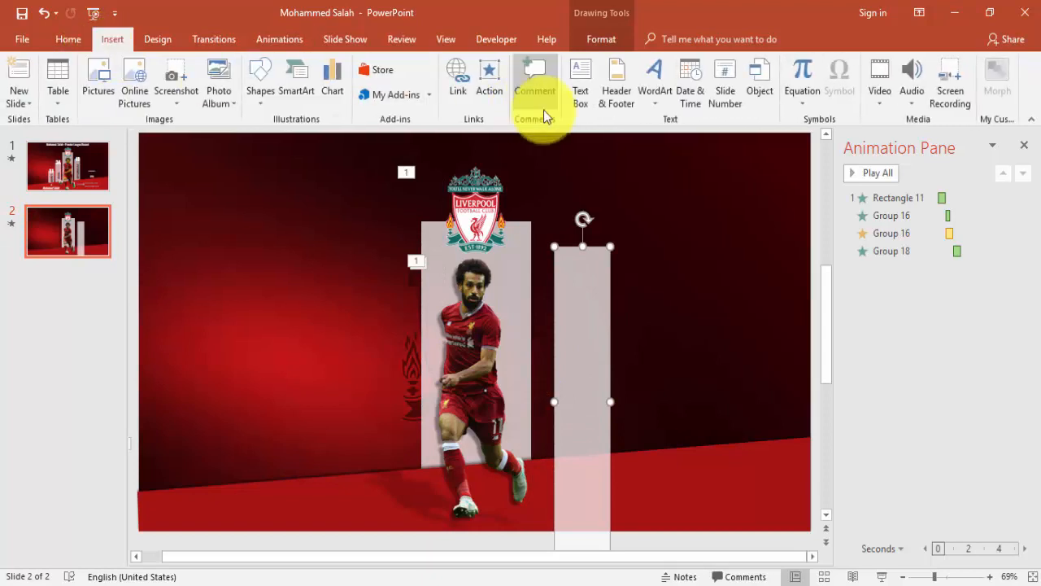
left_click(578, 84)
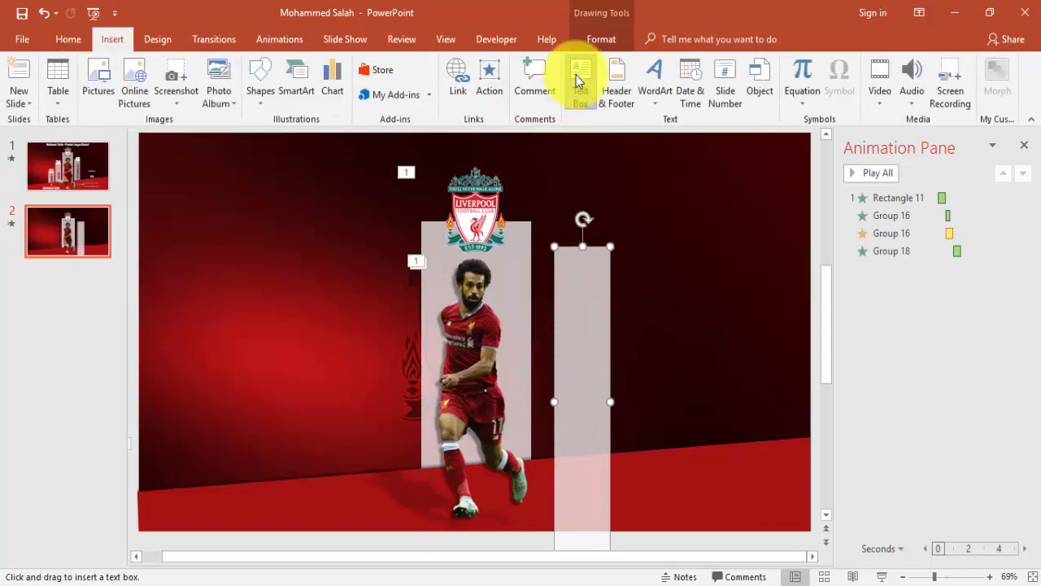
left_click(134, 244)
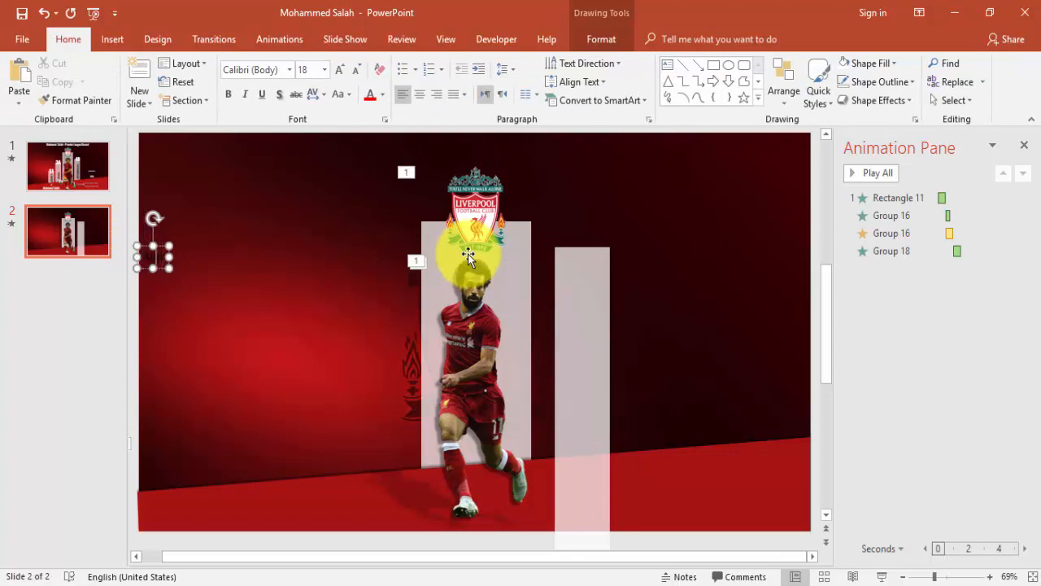
type("Appearances")
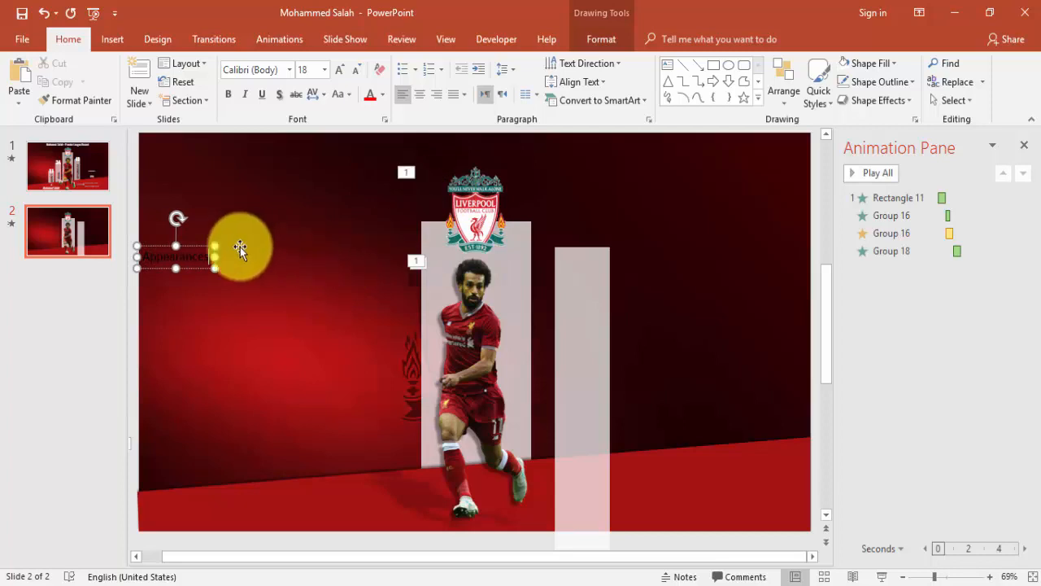
Step: Place the "Appearances" label over the slim bar, set in the Oswald font with all text rotated 270°
left_click_drag(195, 245, 602, 312)
left_click(261, 70)
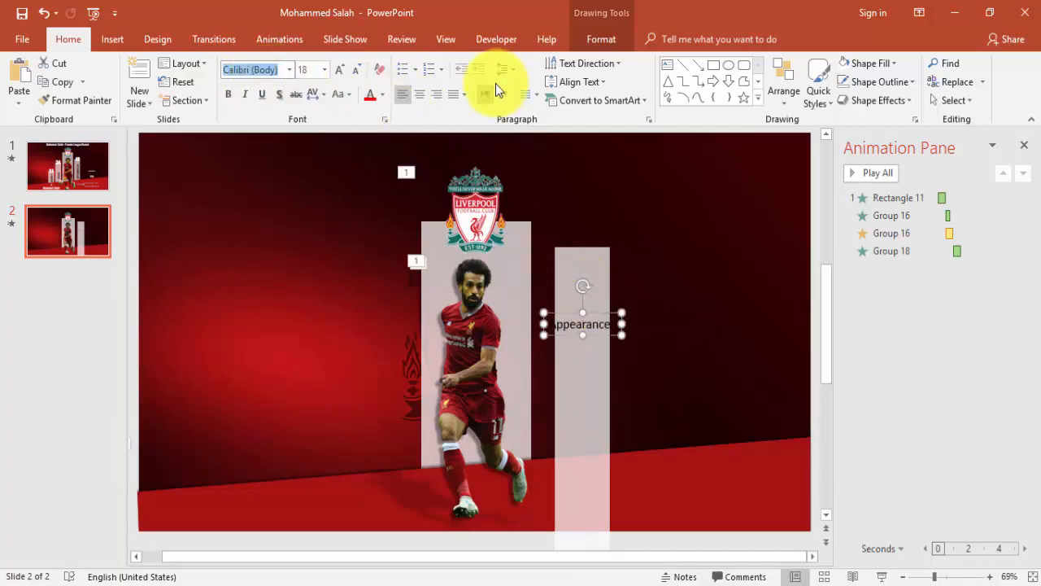
type("Oasis")
key("Return")
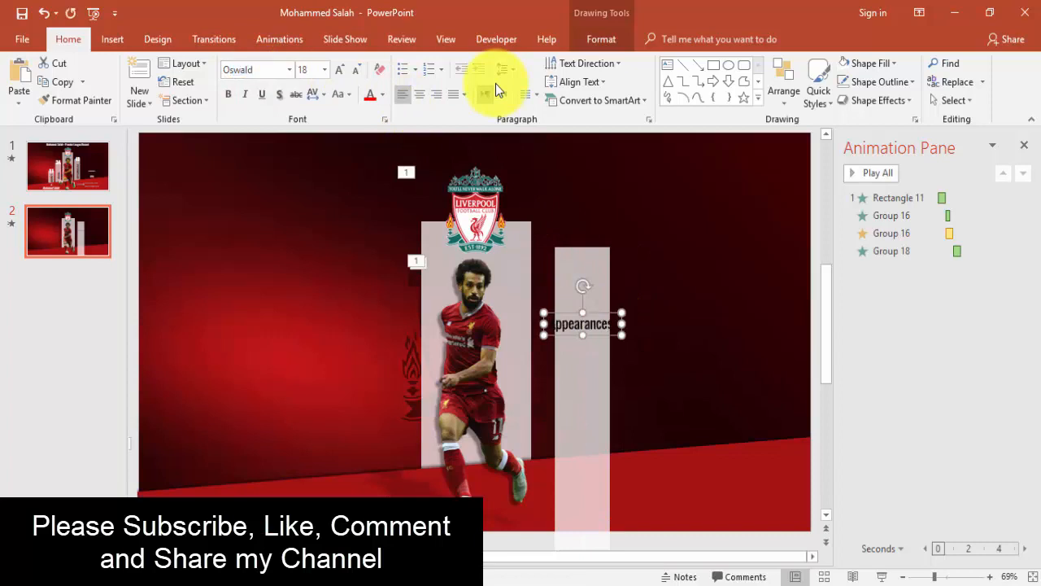
left_click(581, 66)
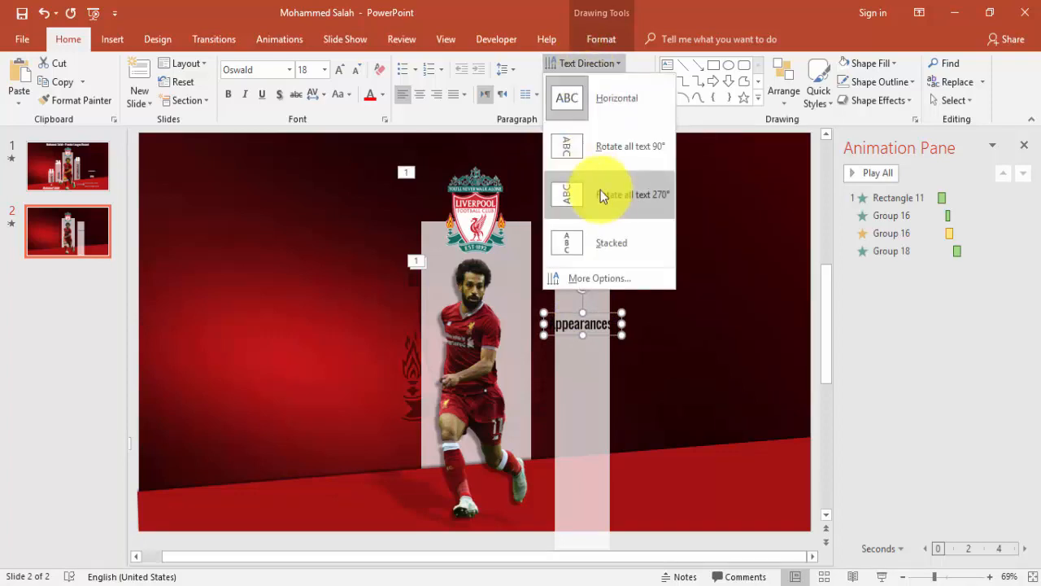
left_click(643, 198)
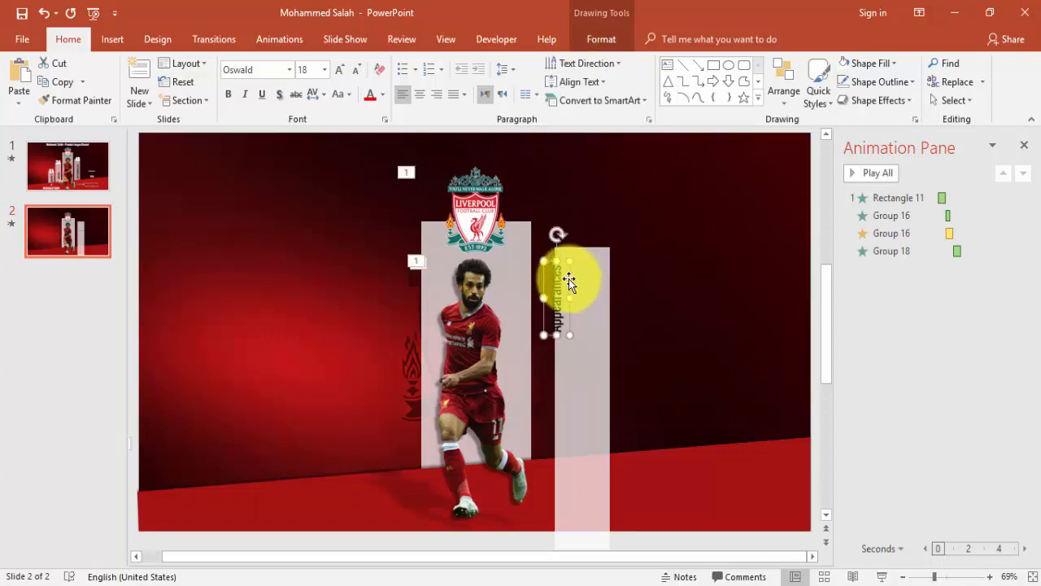
Step: Enlarge the "Appearances" label to size 36, centre it on the slim bar and colour it dark red with the Eyedropper
left_click(338, 70)
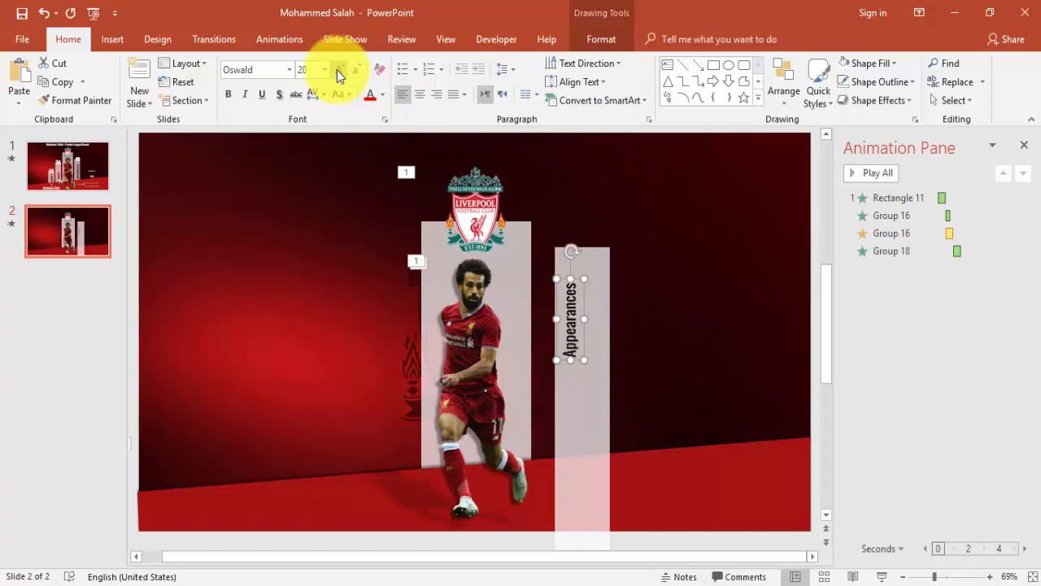
left_click(338, 70)
left_click(338, 70)
left_click(339, 70)
left_click(338, 70)
left_click_drag(594, 251, 597, 340)
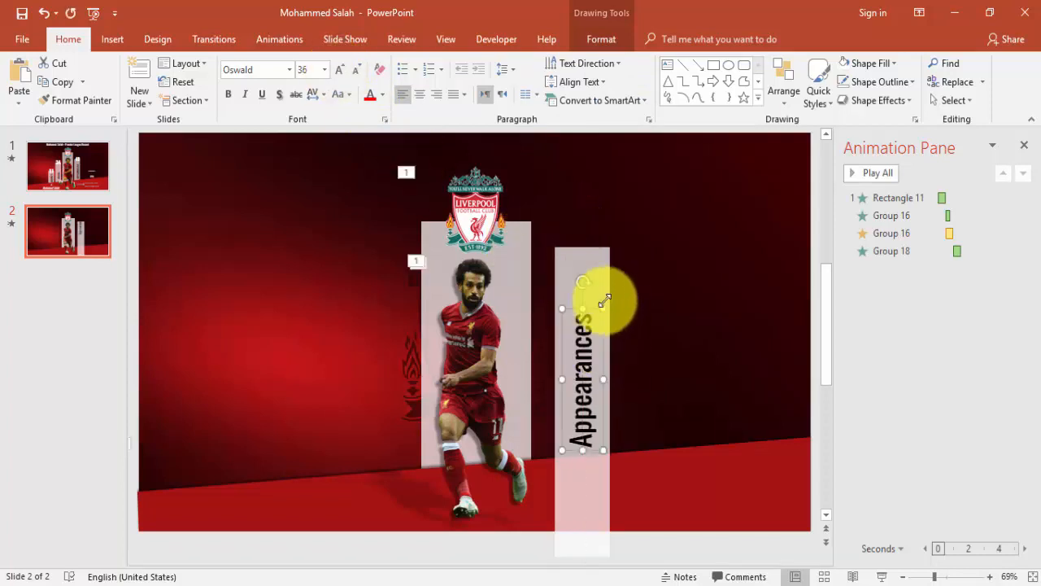
left_click(381, 94)
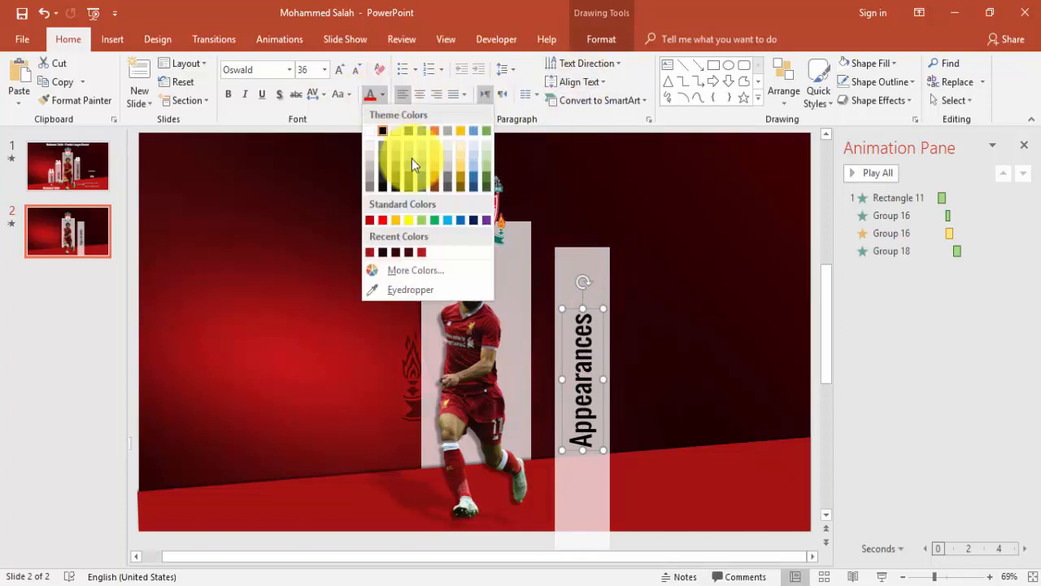
left_click(417, 290)
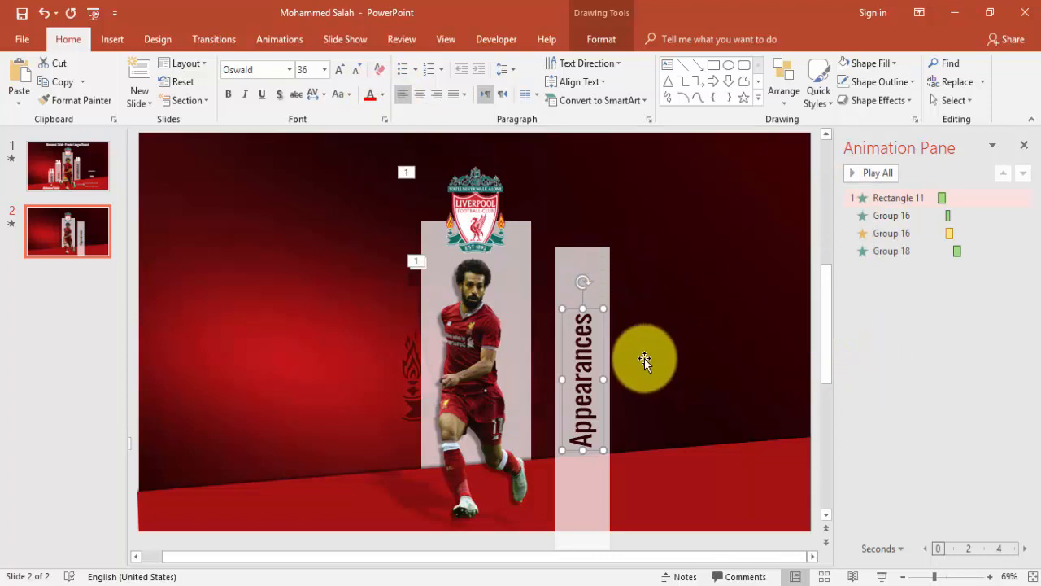
Step: Group the "Appearances" label with the slim bar
left_click(593, 266, "shift")
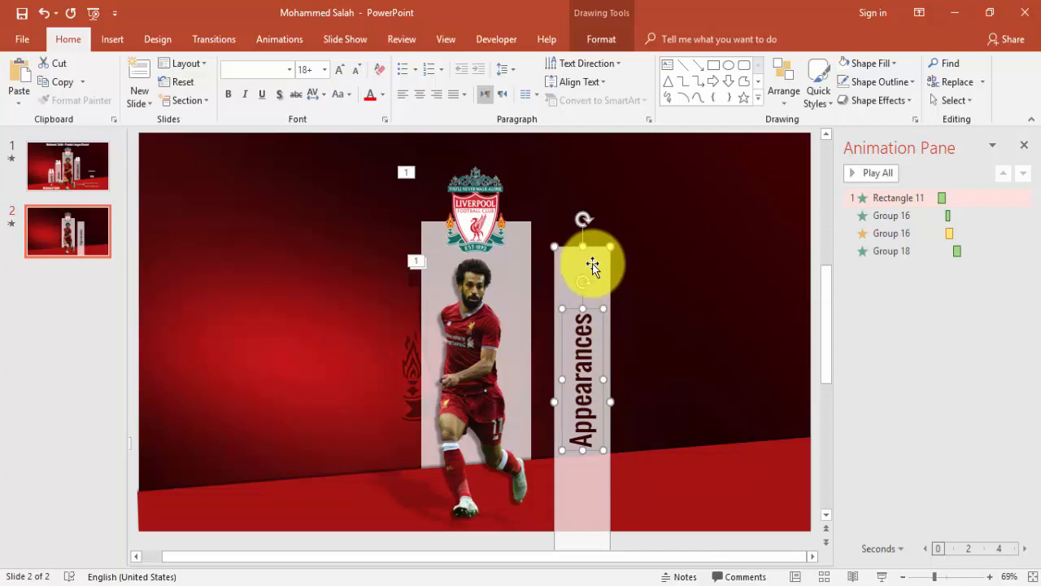
right_click(592, 263)
mouse_move(665, 367)
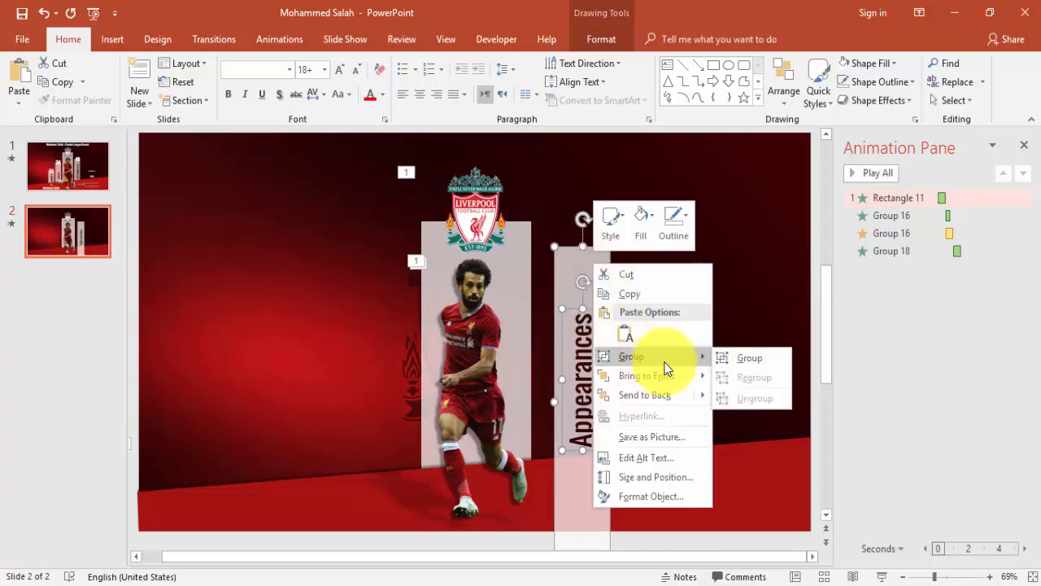
left_click(757, 358)
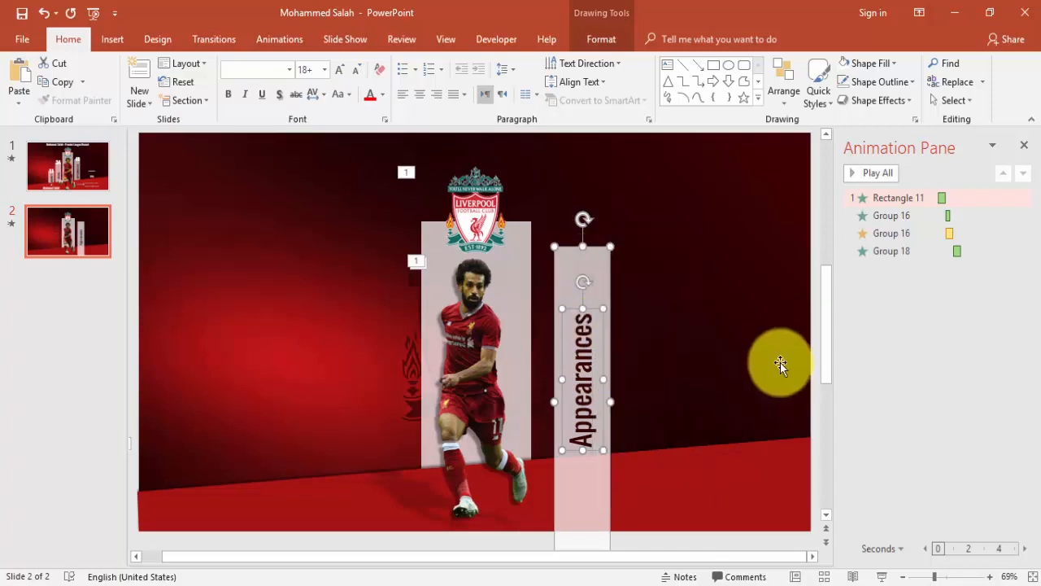
Step: Send the Appearances bar group backward behind the red floor and lower it slightly
left_click(601, 39)
left_click(758, 83)
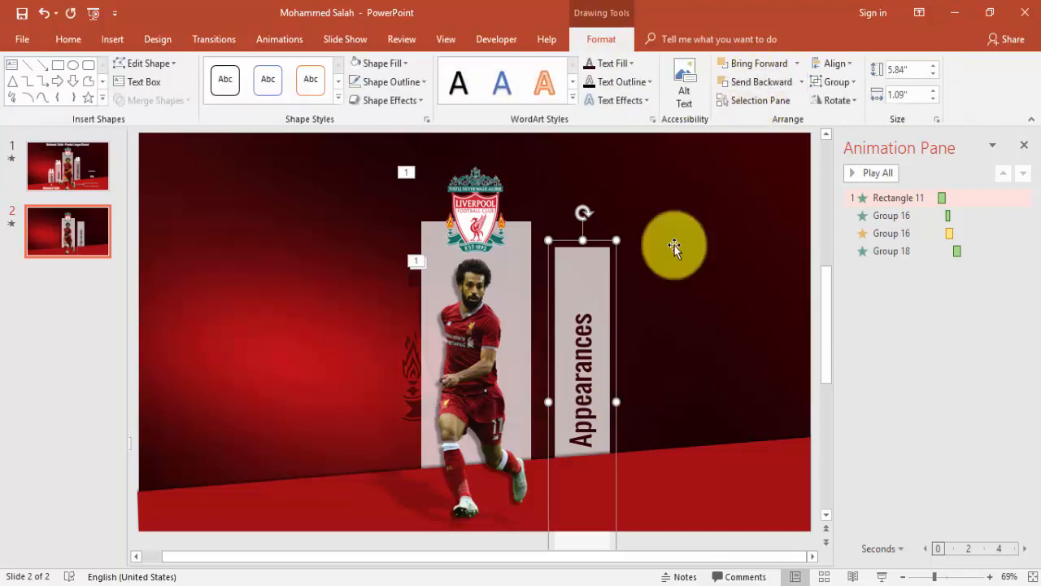
left_click_drag(597, 284, 587, 303)
left_click(580, 341)
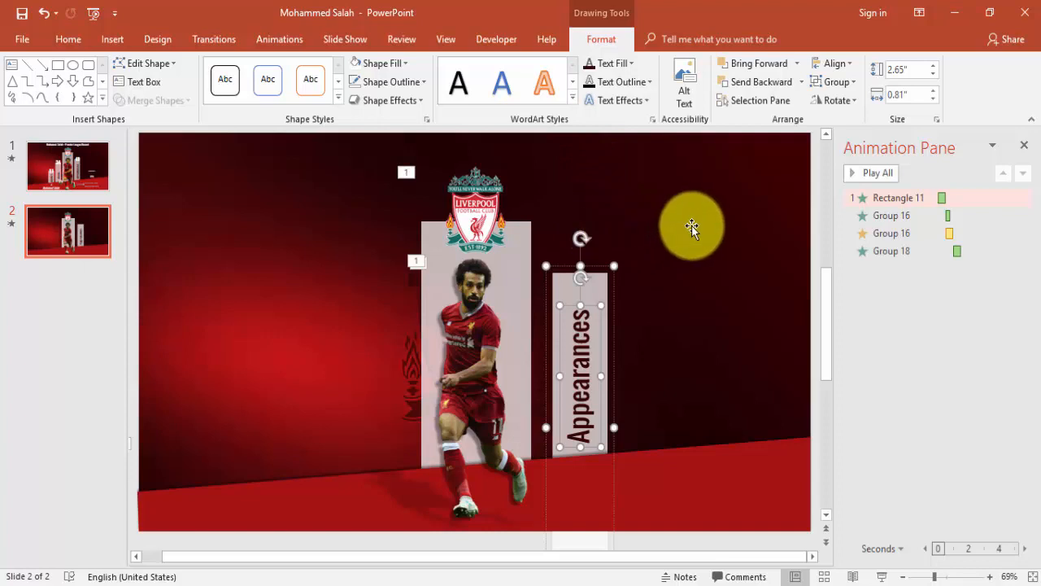
left_click(587, 197)
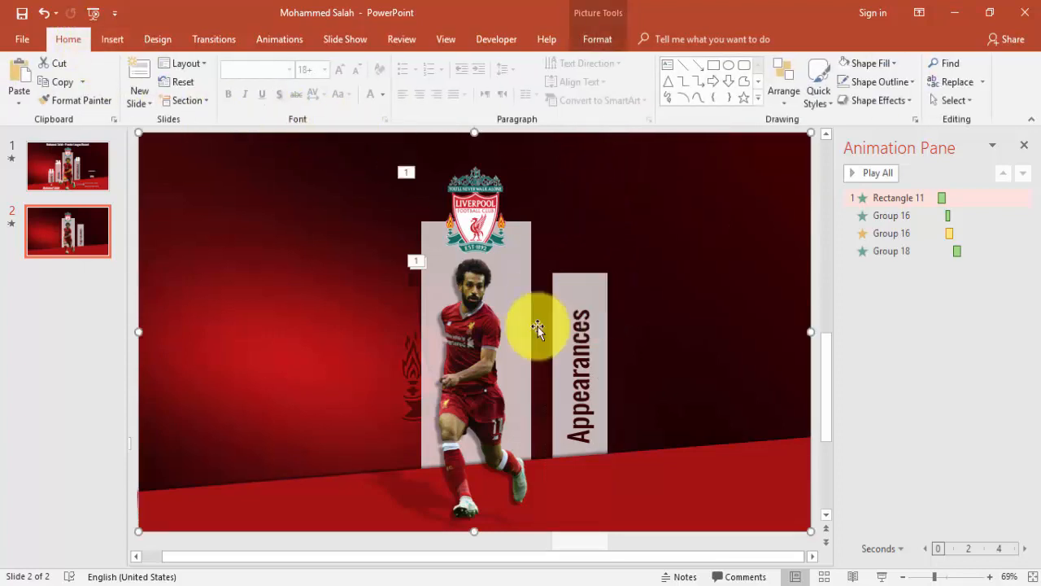
Step: Check the appearances figure on slide 1, then add a text box reading "49" on slide 2
left_click(91, 184)
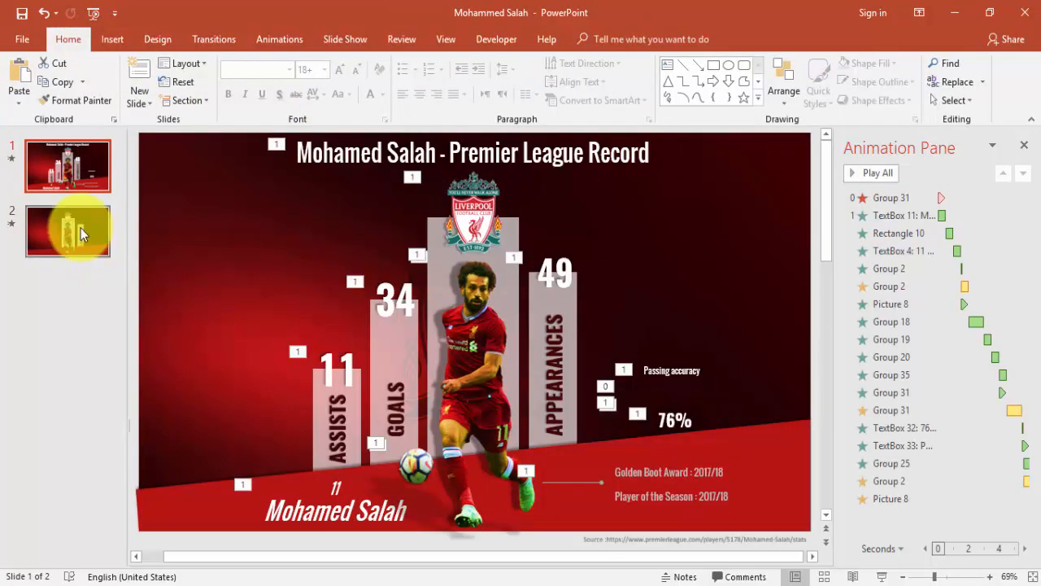
left_click(81, 228)
left_click(110, 41)
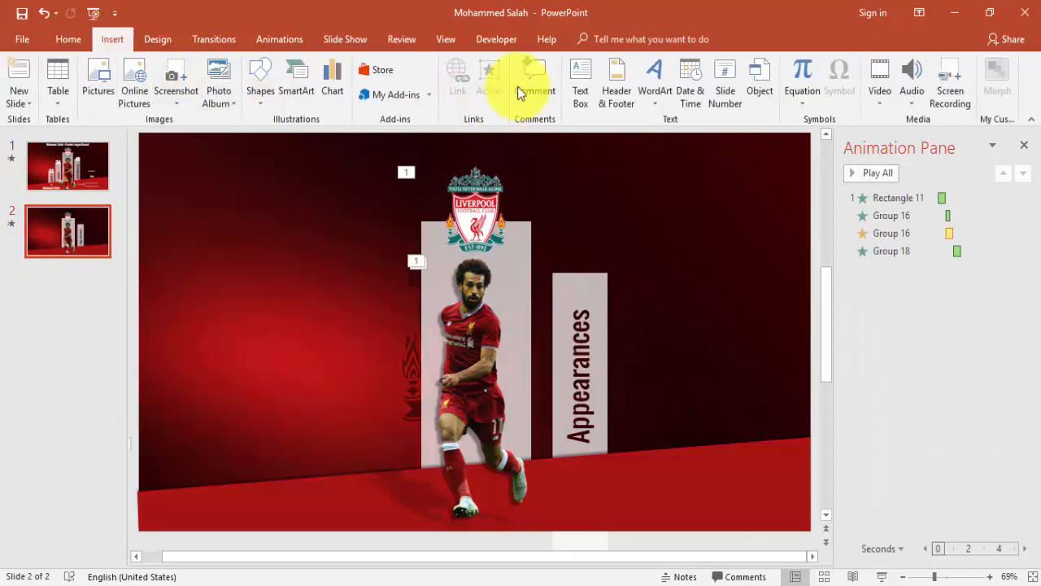
left_click(580, 81)
left_click(239, 217)
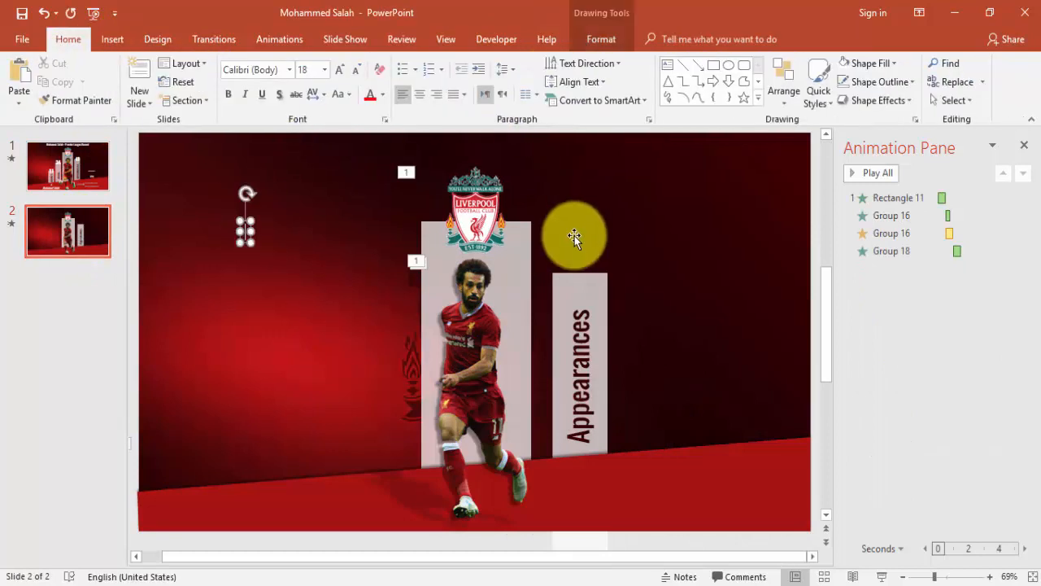
left_click(247, 218)
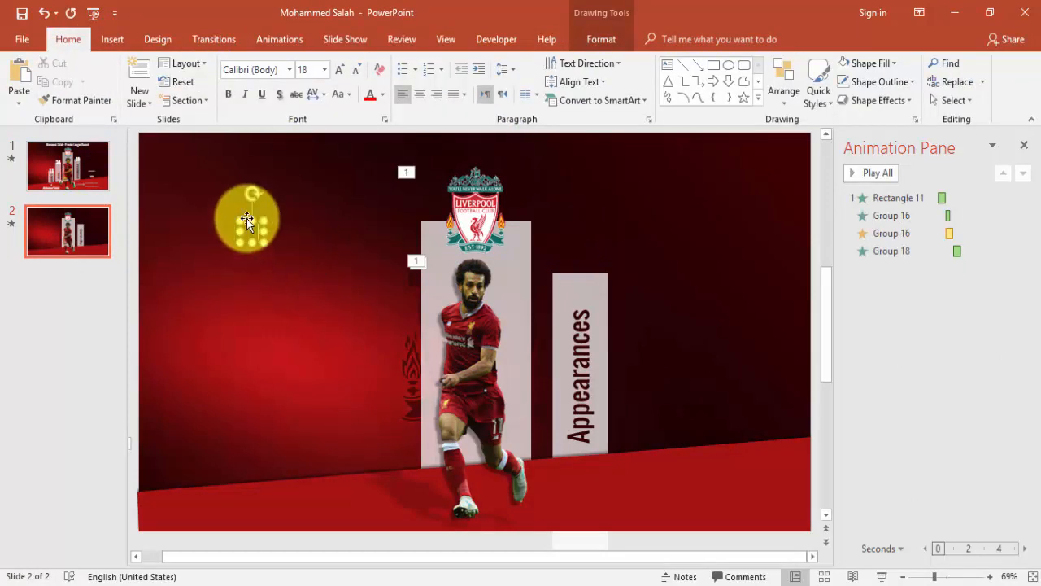
Step: Format the "49" as white bold Oswald text at size 40 and place it over the upper end of the Appearances bar
left_click(382, 96)
left_click(371, 132)
left_click(337, 71)
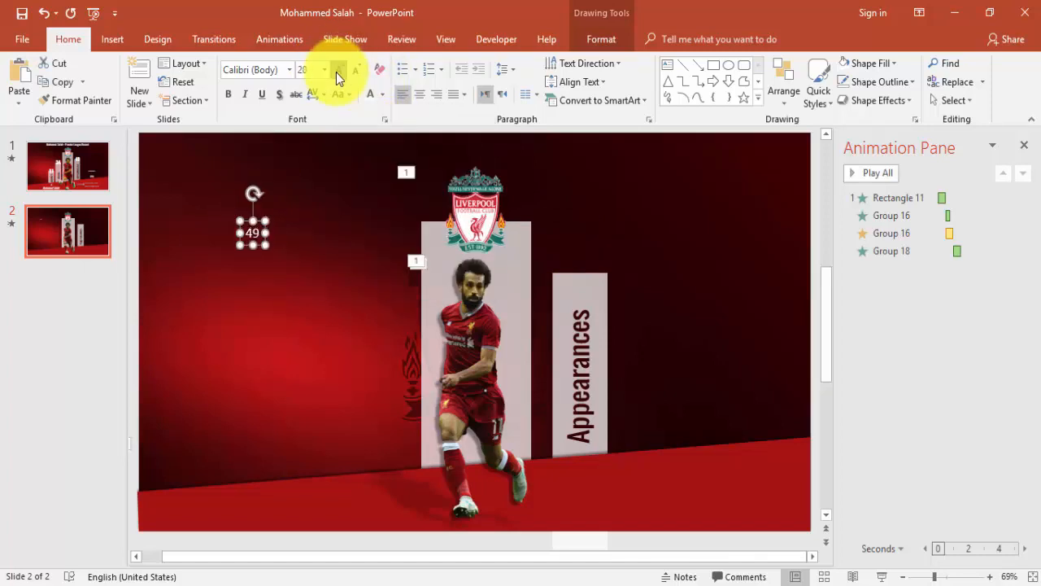
left_click(337, 73)
left_click(337, 73)
left_click(336, 73)
left_click(265, 71)
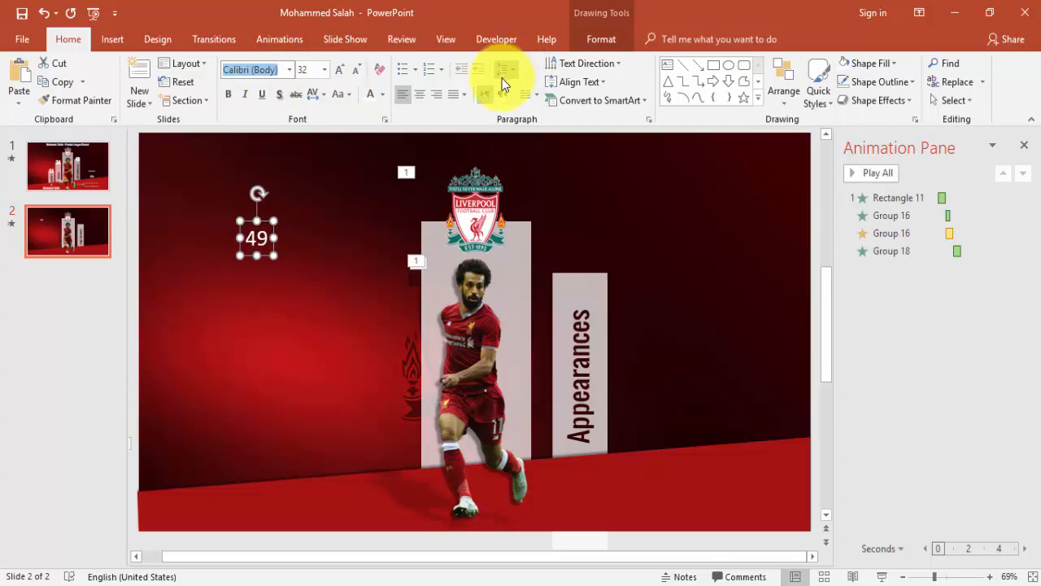
key("Return")
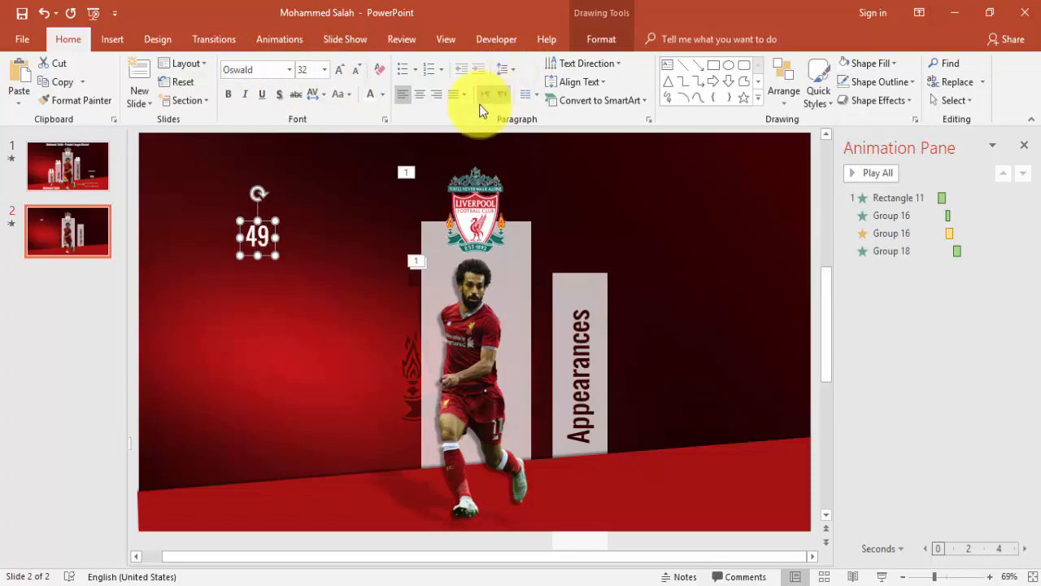
left_click(340, 70)
left_click(339, 70)
left_click_drag(262, 230, 595, 248)
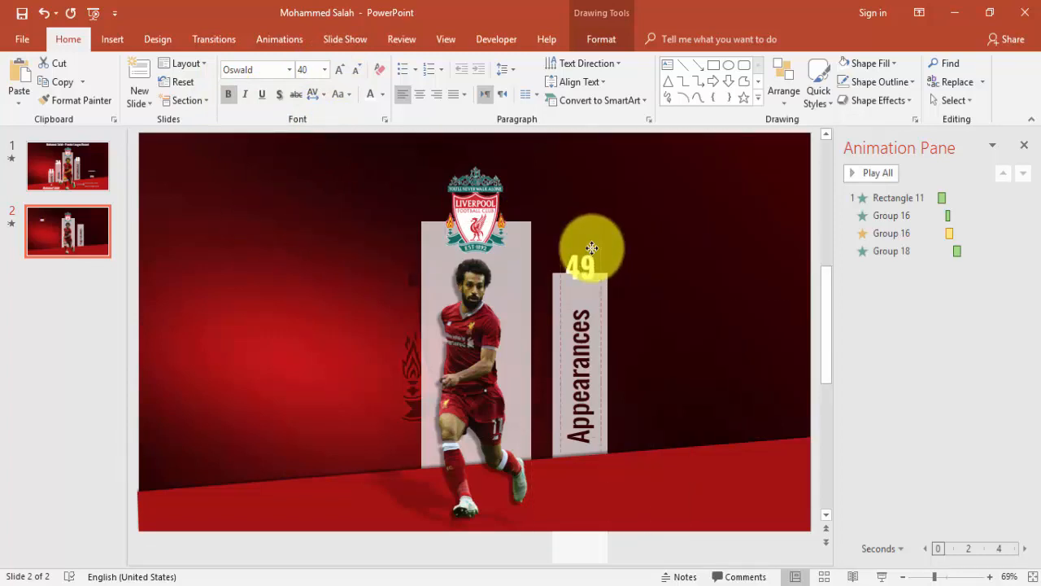
Step: Group the "49" with the Appearances bar and send the new group backward behind the red floor
left_click(592, 247)
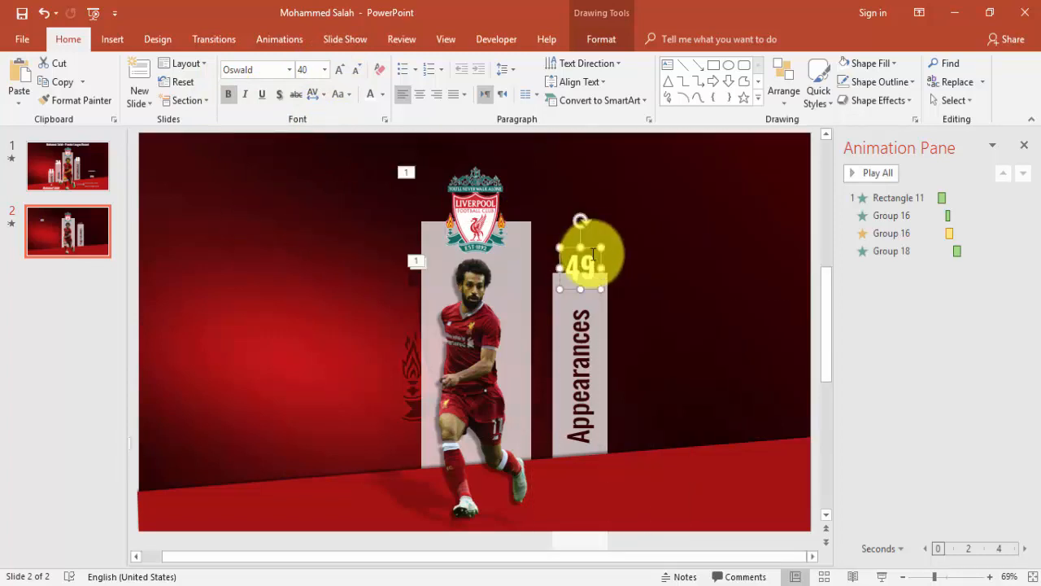
right_click(601, 304)
mouse_move(662, 396)
left_click(756, 436)
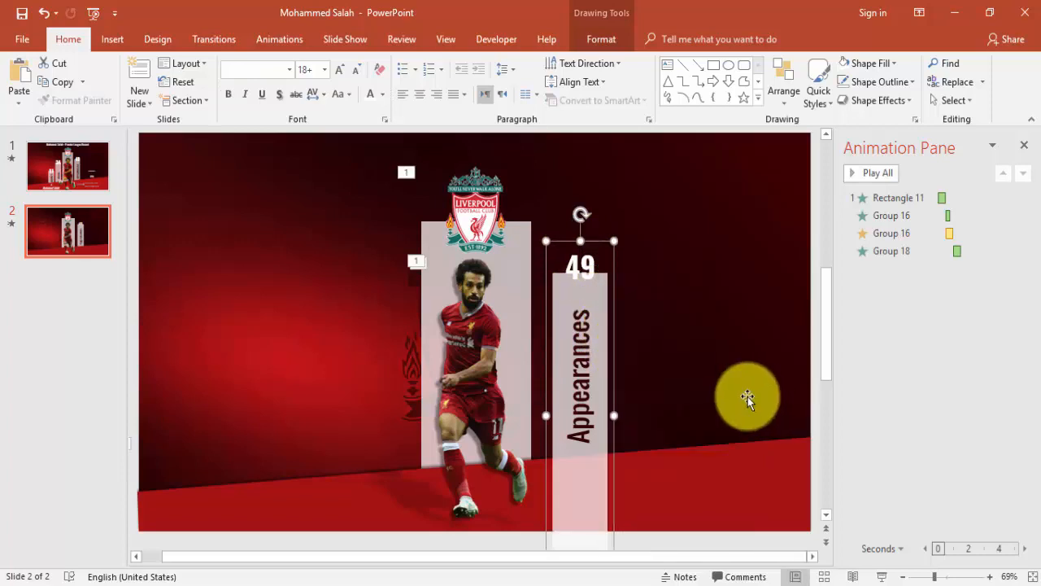
left_click(606, 41)
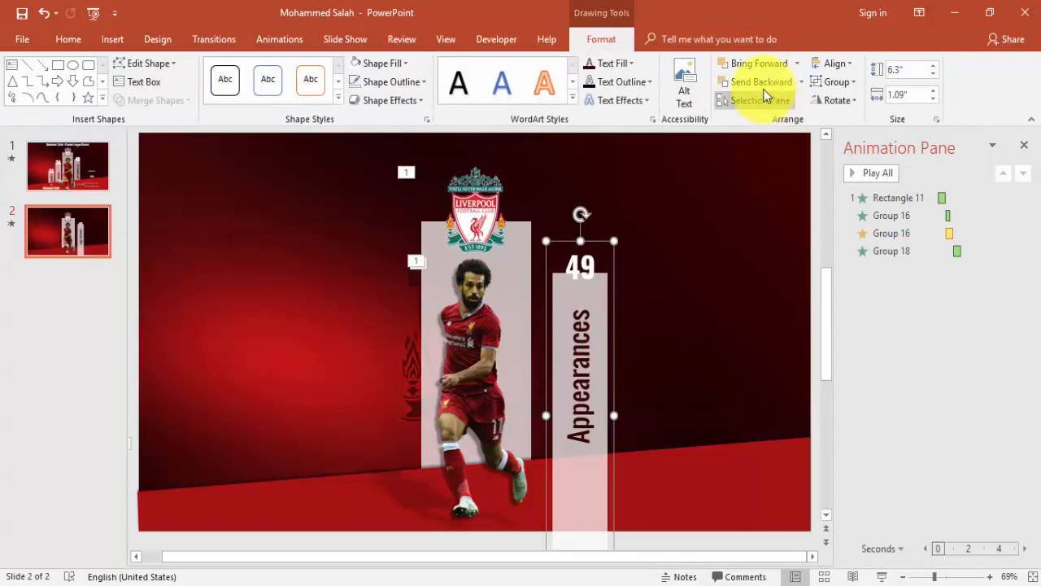
left_click(763, 85)
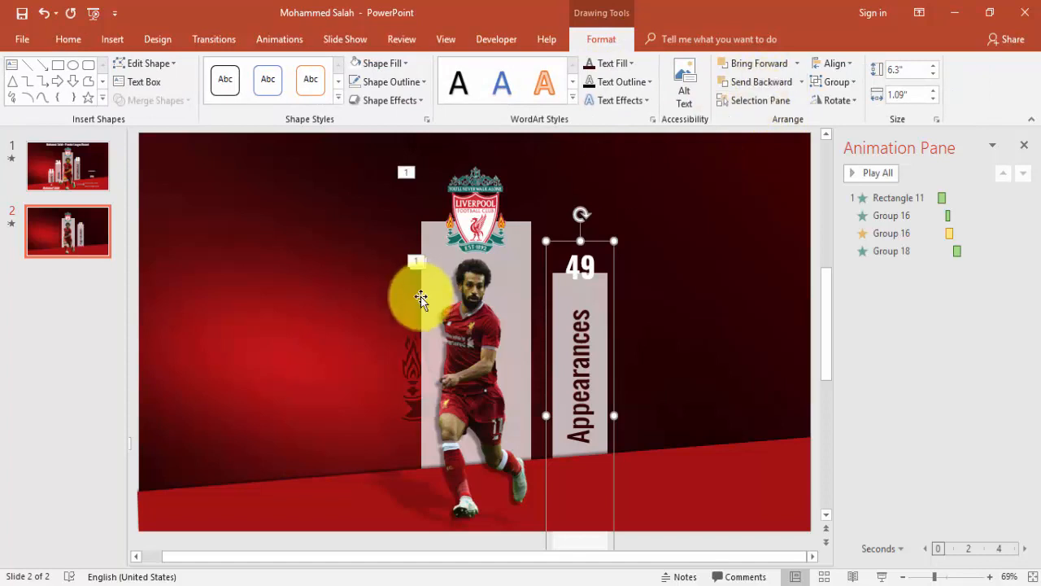
Step: Add a Fly In entrance effect to the Appearances bar group, starting With Previous
left_click(279, 39)
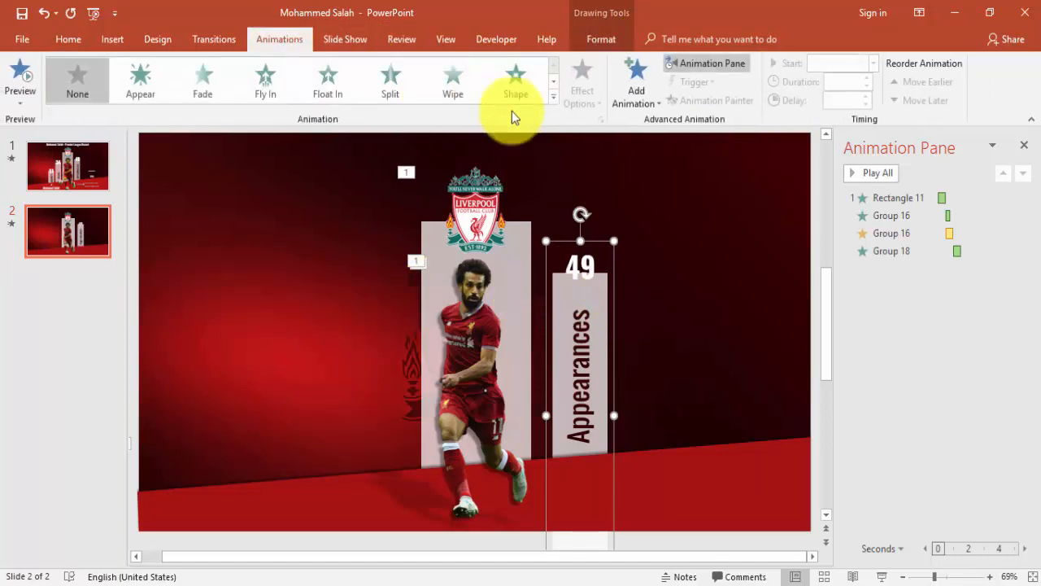
left_click(259, 84)
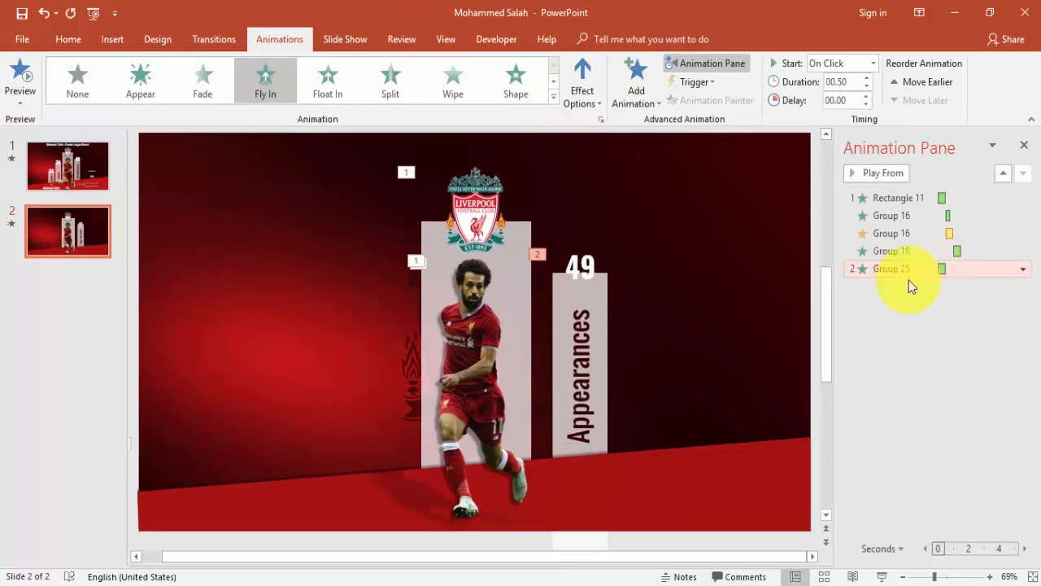
left_click(874, 64)
left_click(852, 96)
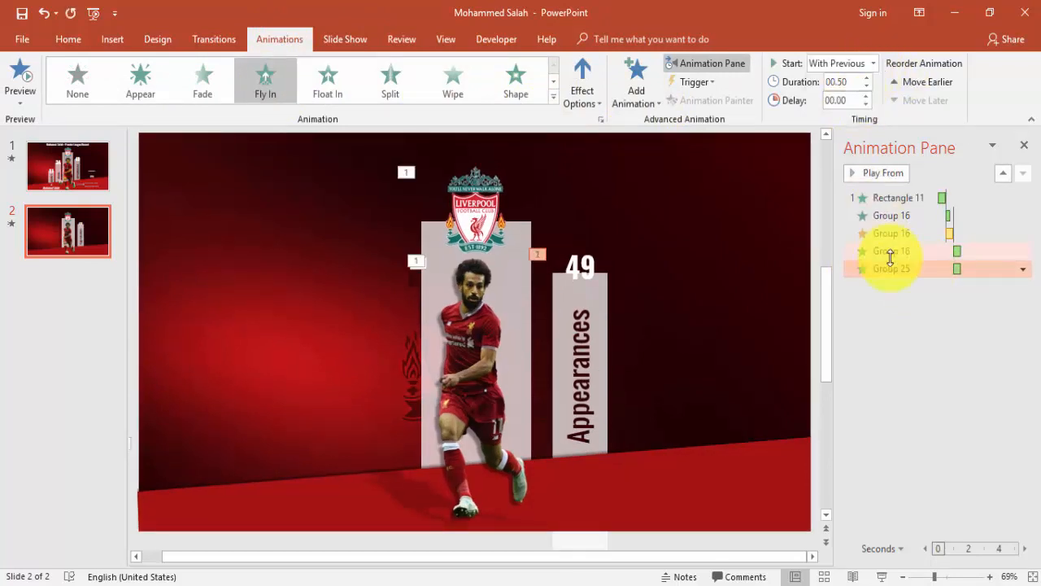
Step: Set the Appearances bar's Fly In effect to 0.16 sec smooth start and 0.26 sec bounce end, and preview the slide show
double_click(891, 270)
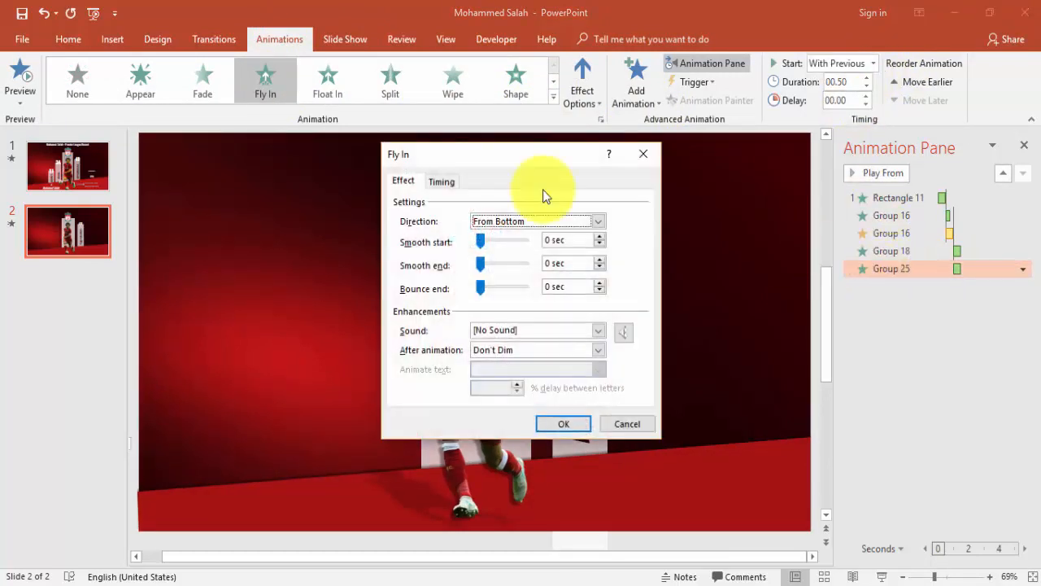
left_click(442, 181)
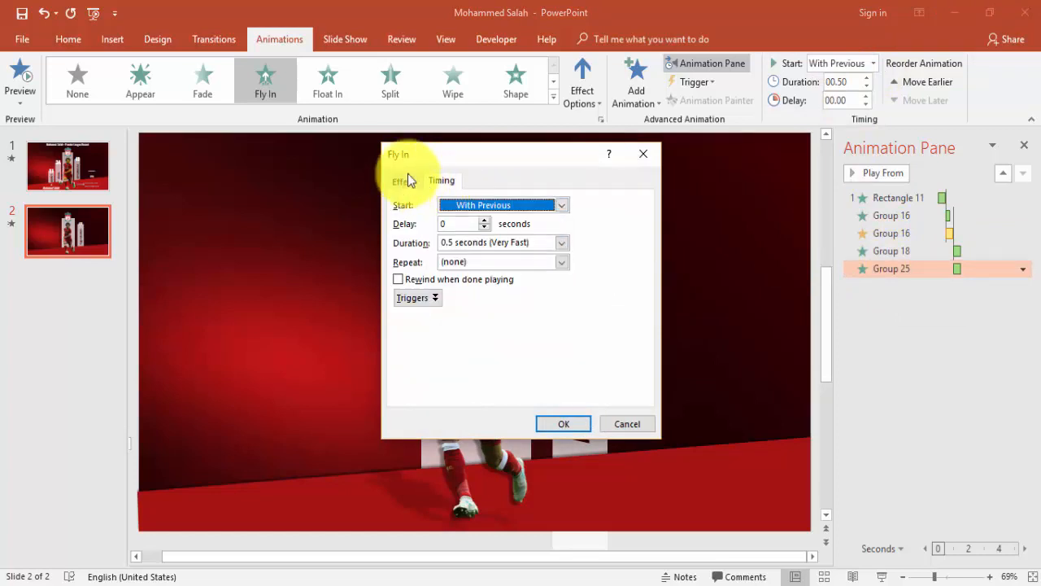
left_click(404, 181)
left_click_drag(486, 291, 506, 290)
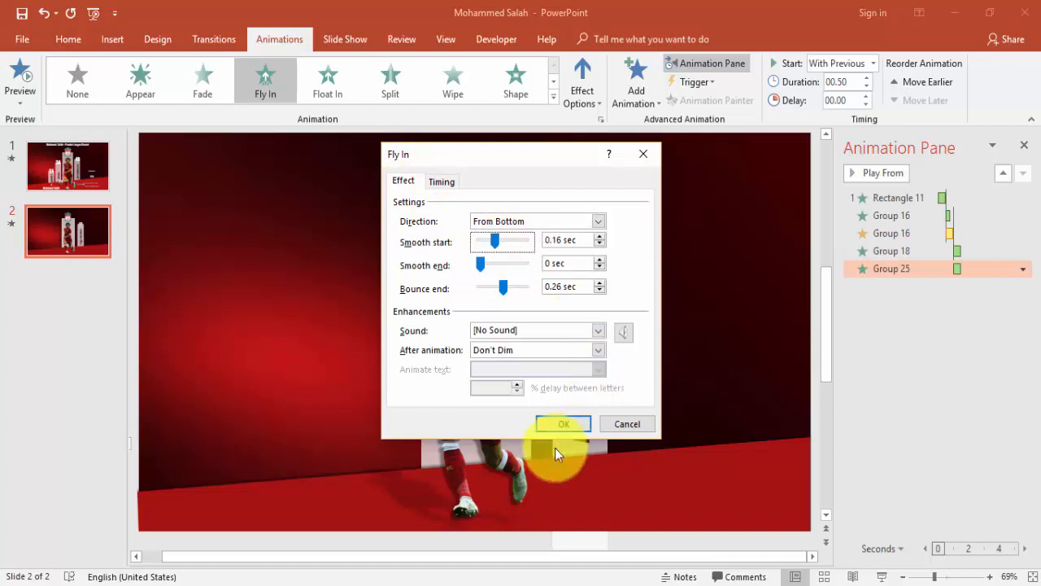
left_click(563, 424)
key("shift+F5")
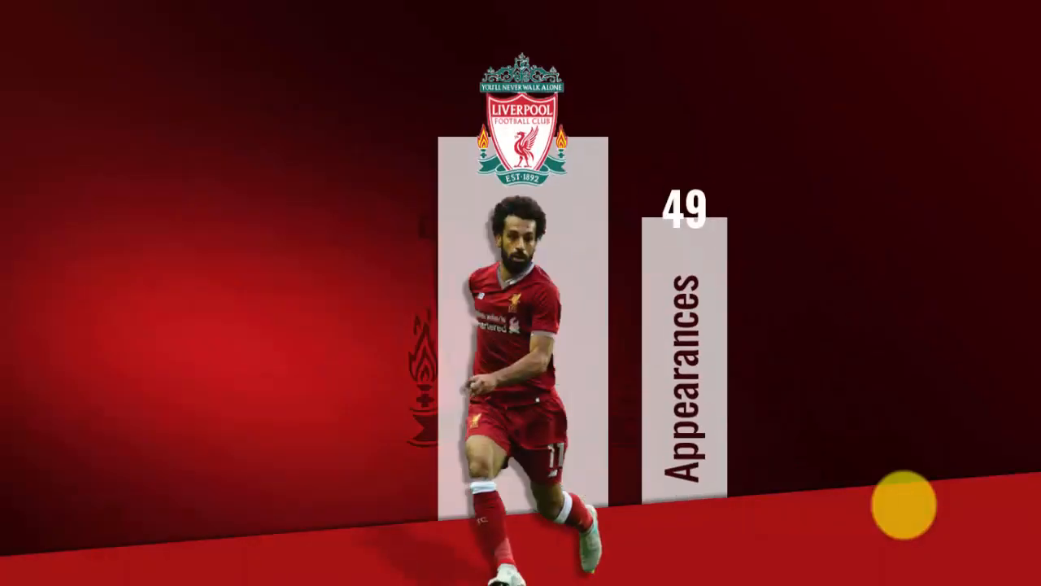
key("Escape")
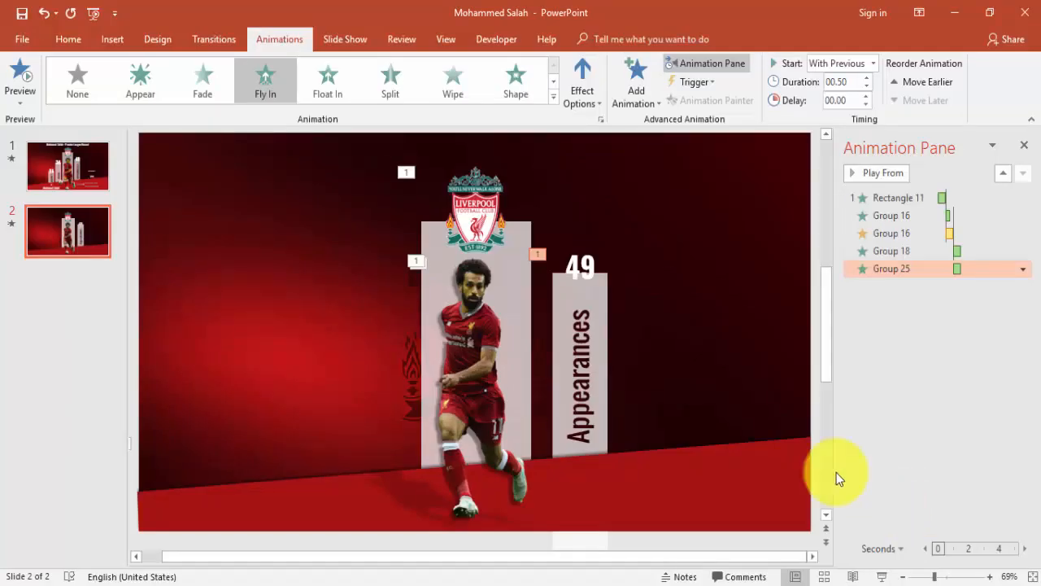
Step: Duplicate the Appearances bar group, place the copy on the player's other side, and change its label to "Goals"
left_click(594, 290)
key("ctrl+d")
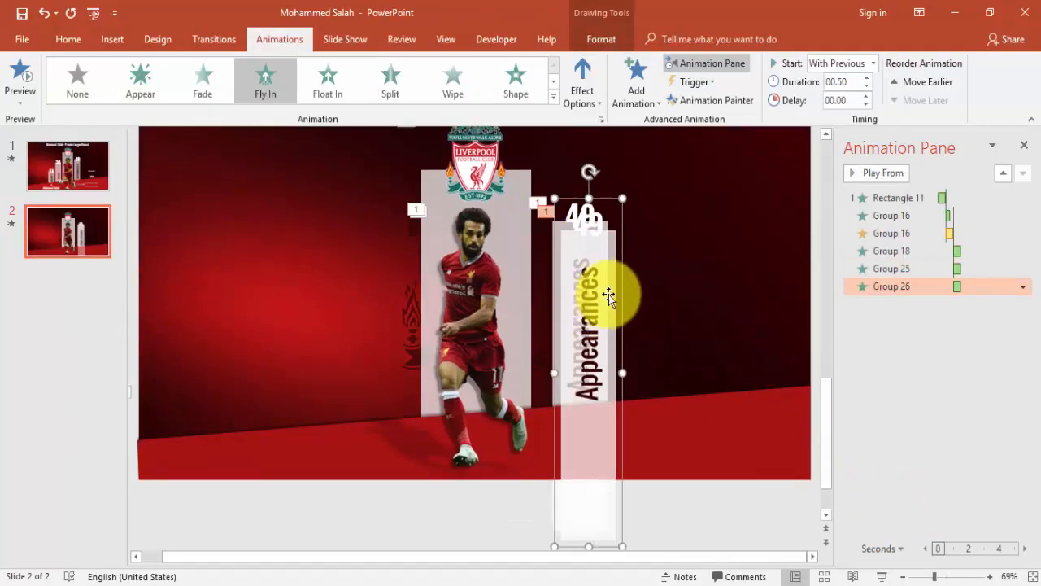
left_click(602, 274)
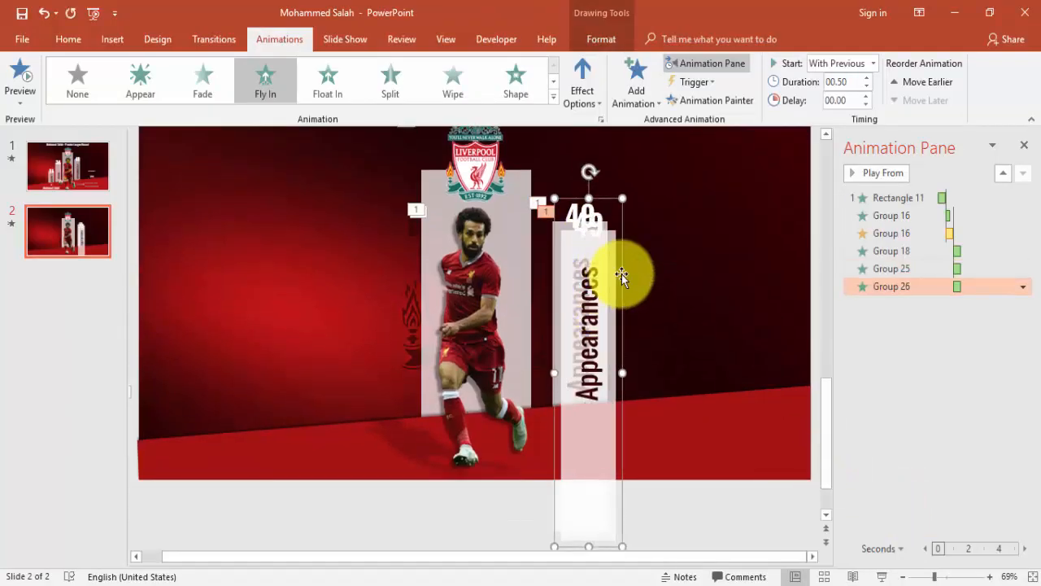
left_click_drag(621, 275, 404, 305)
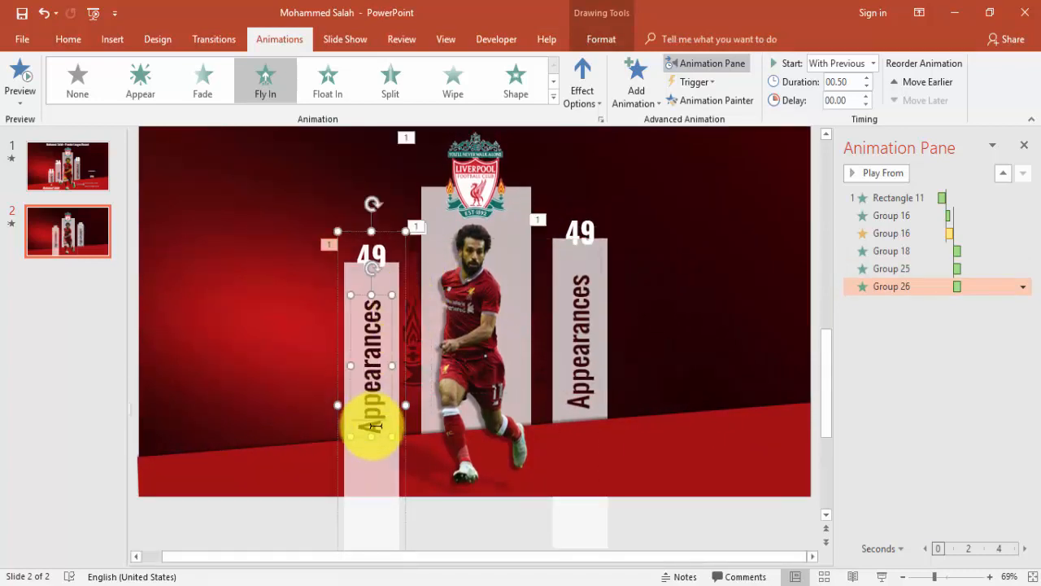
left_click_drag(373, 425, 395, 296)
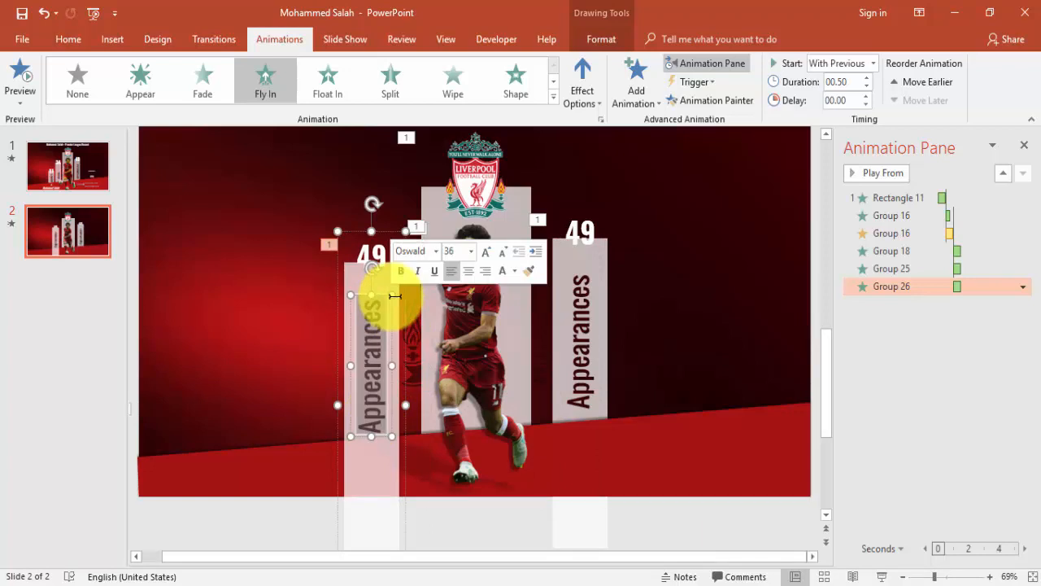
type("Goals")
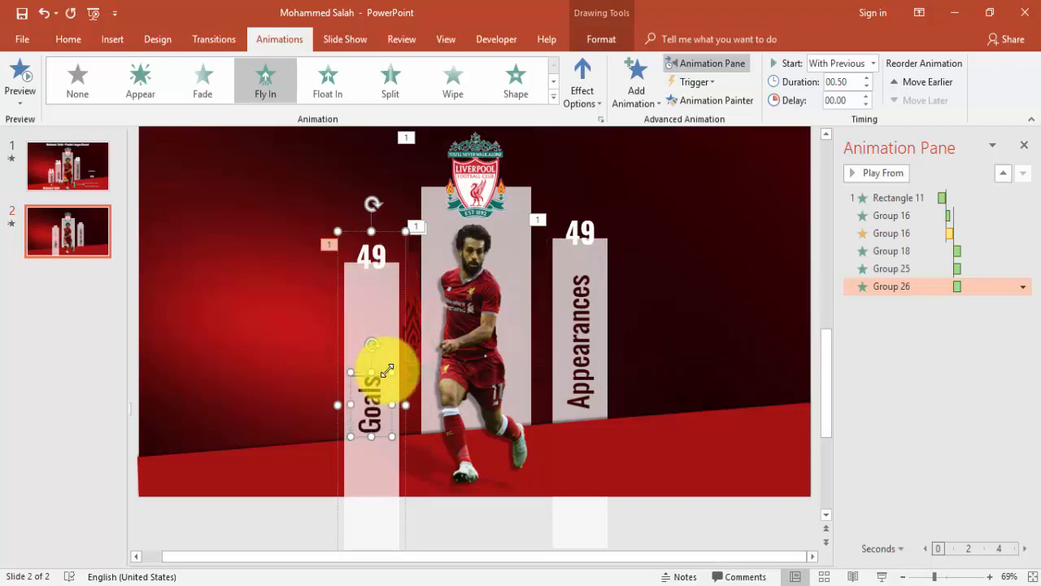
Step: Lower the Goals bar below the height of the Appearances bar and change its number to "34"
left_click_drag(387, 340, 422, 300)
left_click(345, 299)
left_click(382, 293)
type("34")
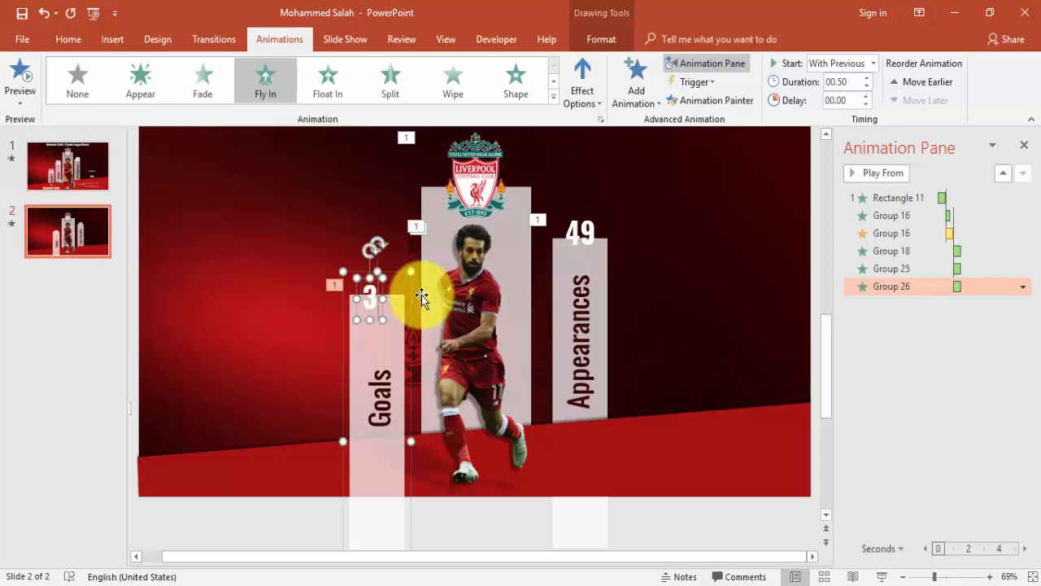
Step: Enlarge the "34" to font size 48 and center it over the upper end of the Goals bar
left_click(65, 41)
left_click(339, 70)
left_click(338, 70)
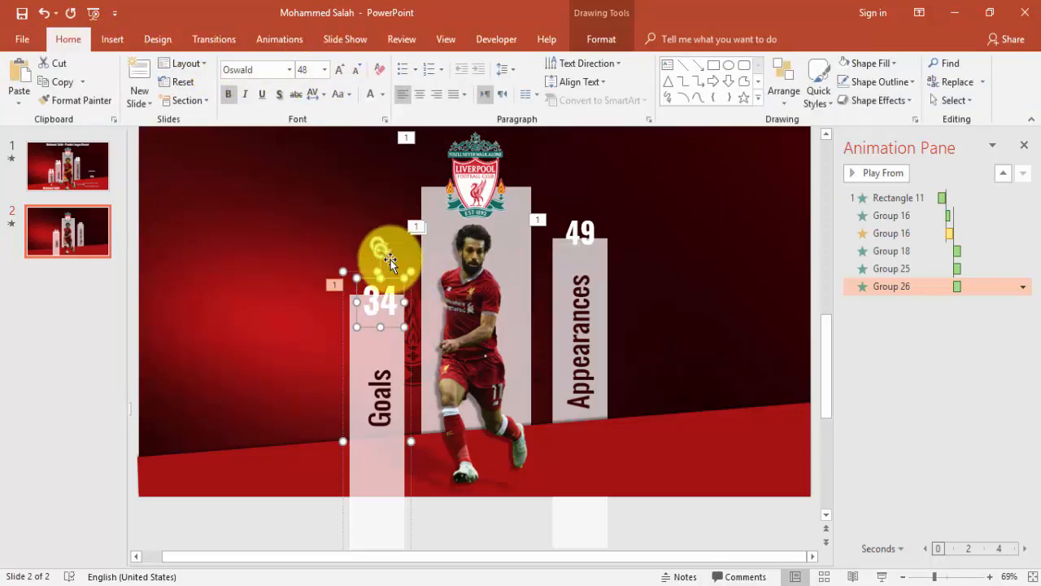
left_click_drag(391, 280, 388, 272)
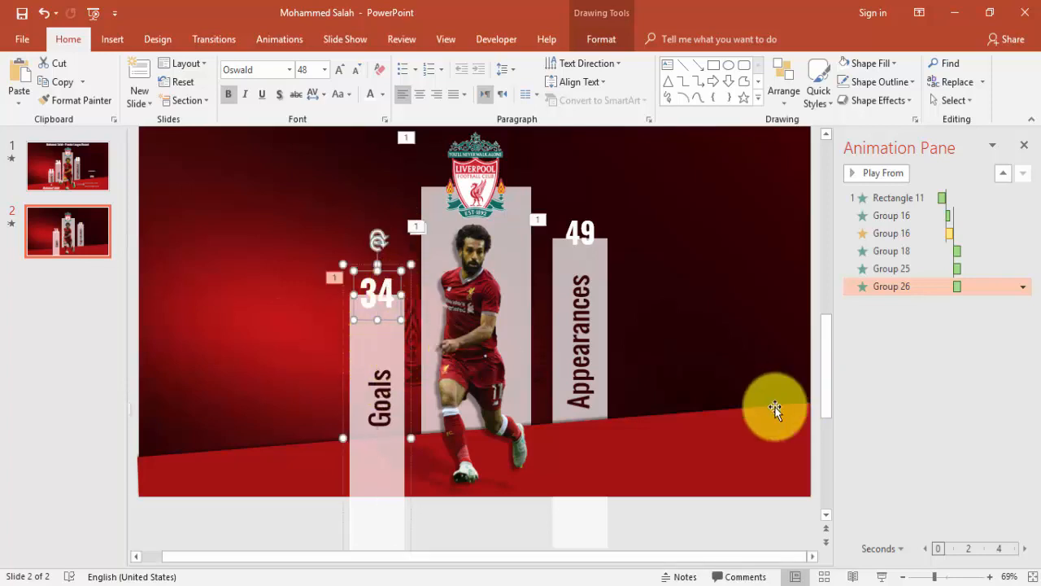
left_click(872, 411)
Step: Send the Goals bar group backward behind the red floor and preview the slide's animations as a slide show
left_click(366, 463)
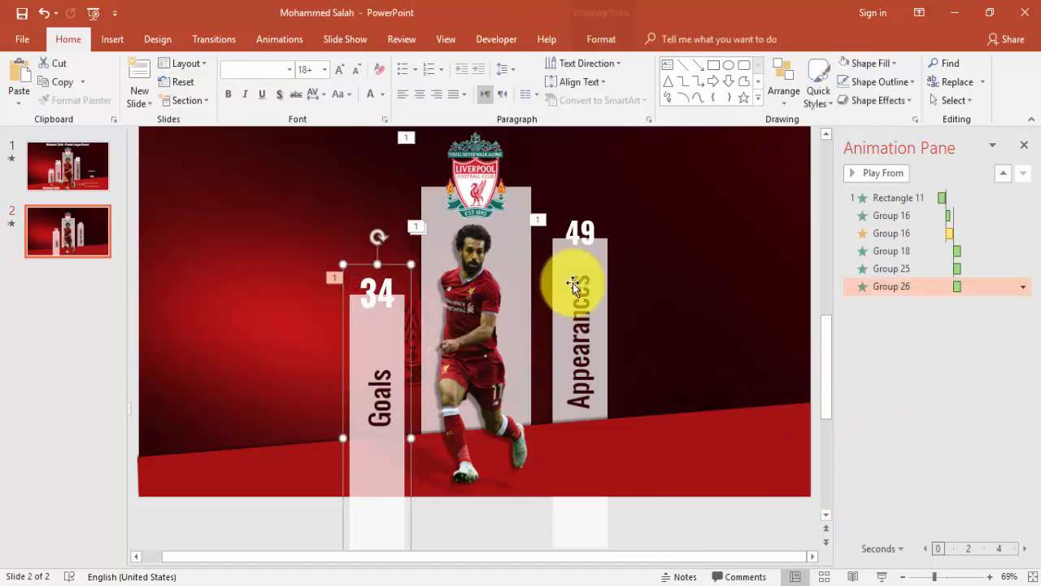
left_click(598, 46)
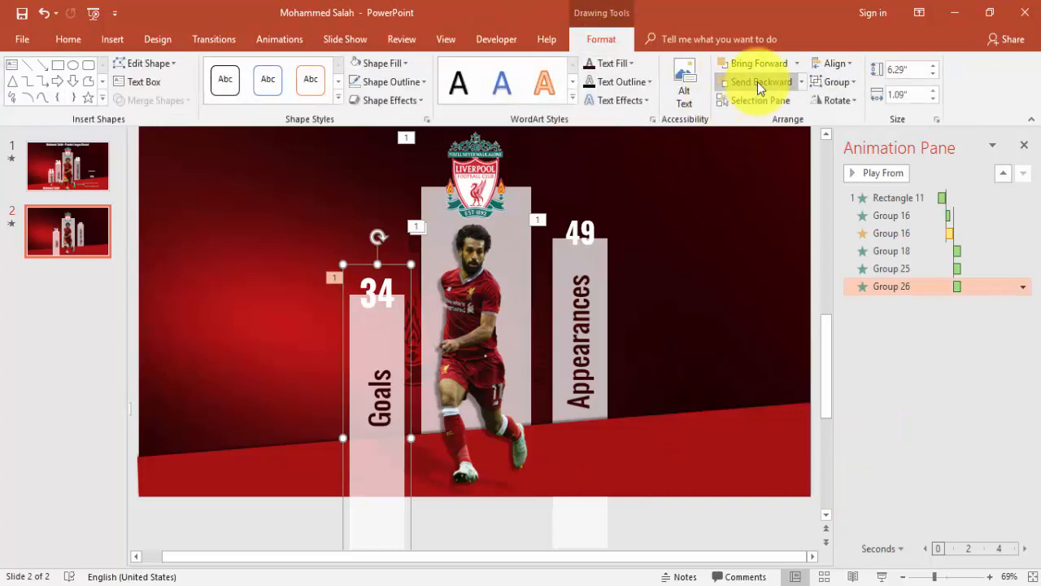
left_click(758, 82)
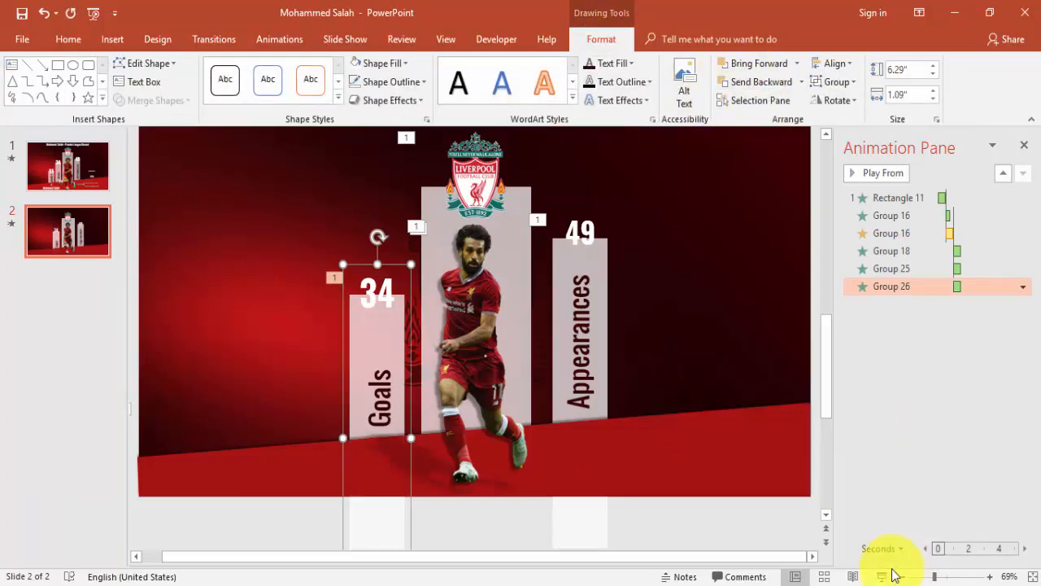
key("shift+F5")
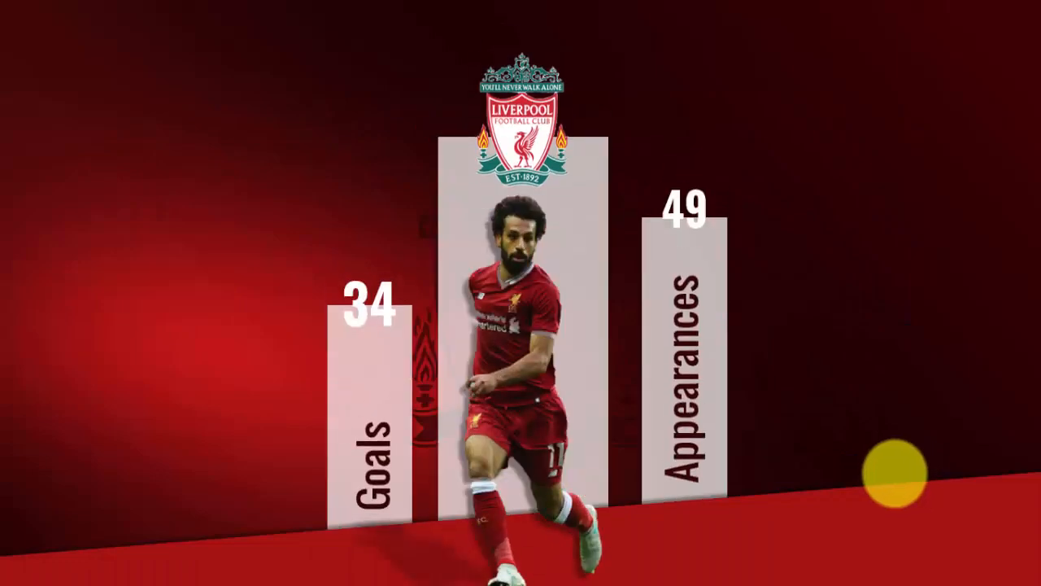
key("Escape")
Step: Add a text box reading "Mohammed Salah" beside the Goals bar, just above the left end of the red floor
left_click(556, 489)
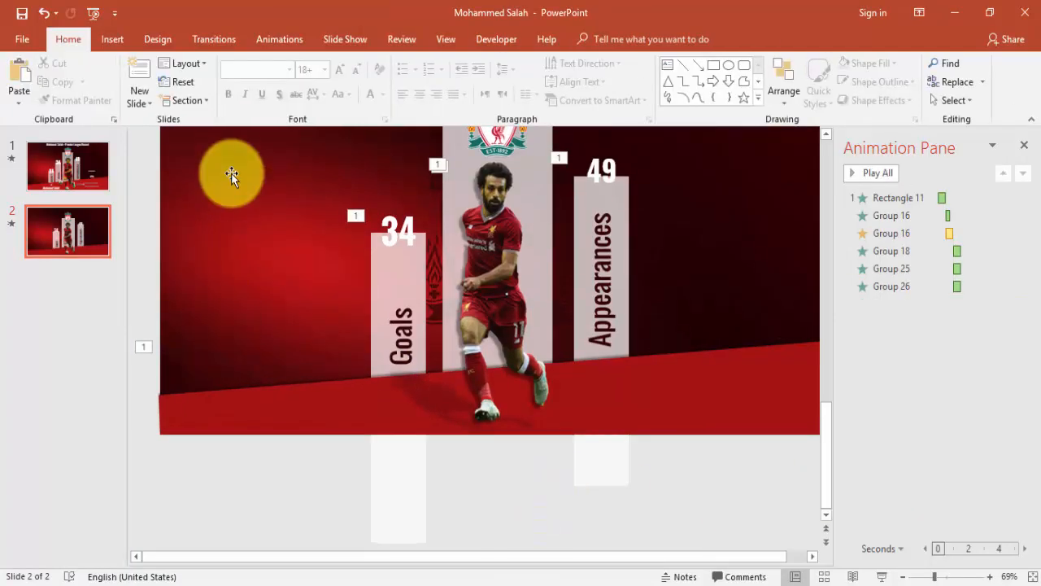
left_click(113, 39)
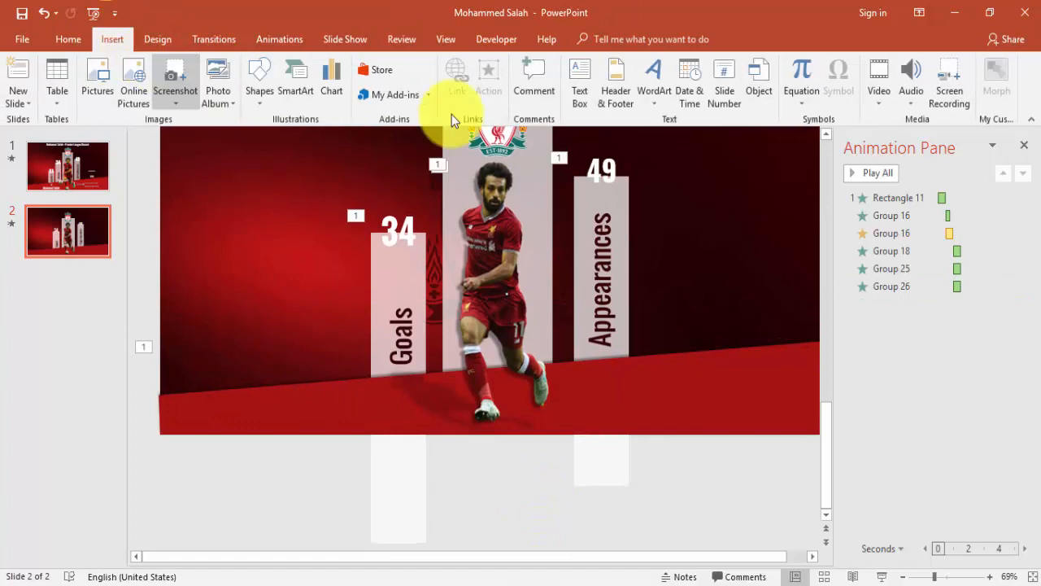
left_click(580, 79)
left_click(216, 349)
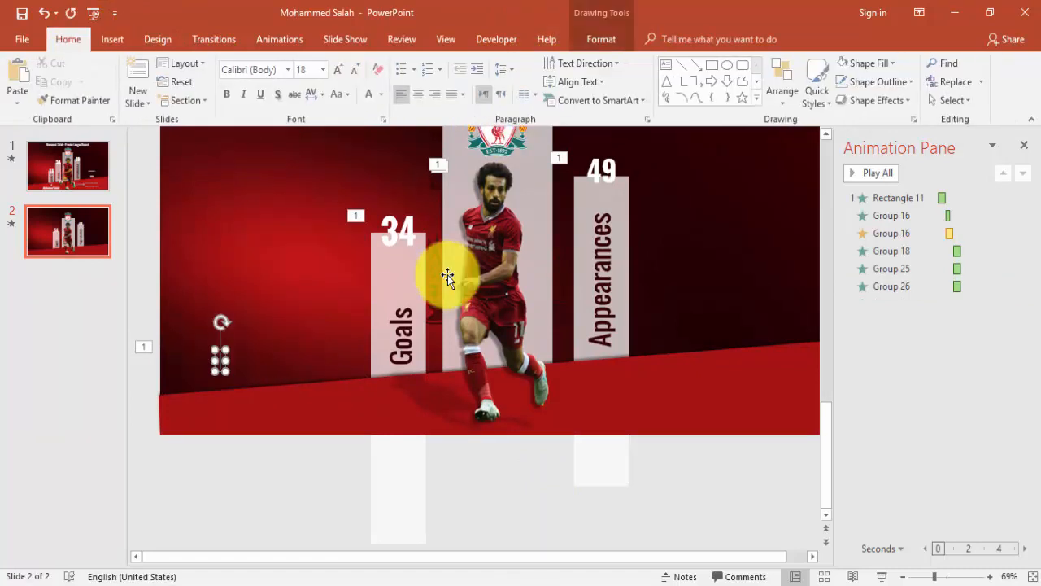
type("Mohamme")
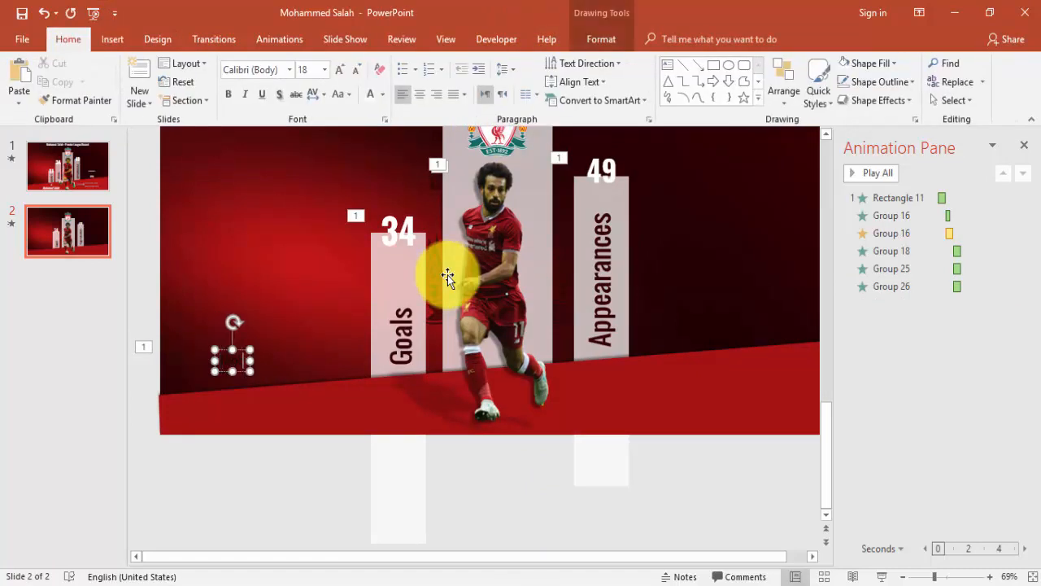
type("d")
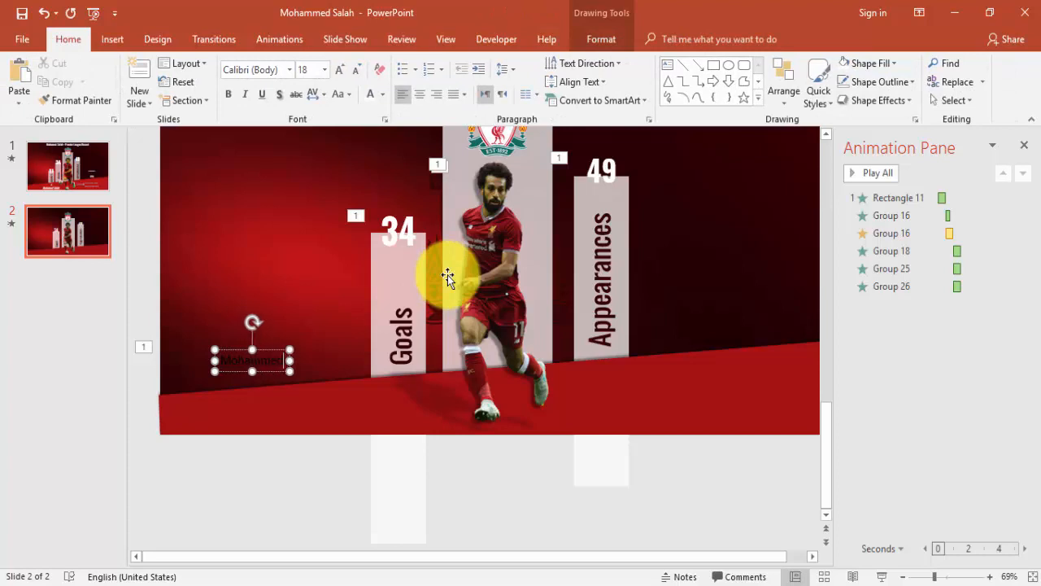
type(" Salah")
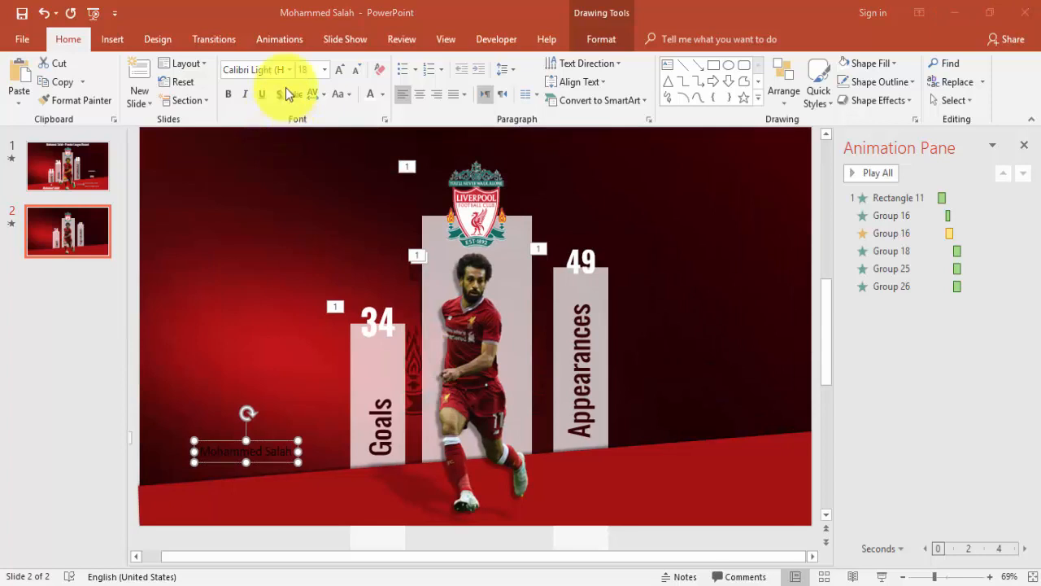
Step: Format the "Mohammed Salah" text in the Oswald font, white and italic
left_click(276, 69)
type("Oswald")
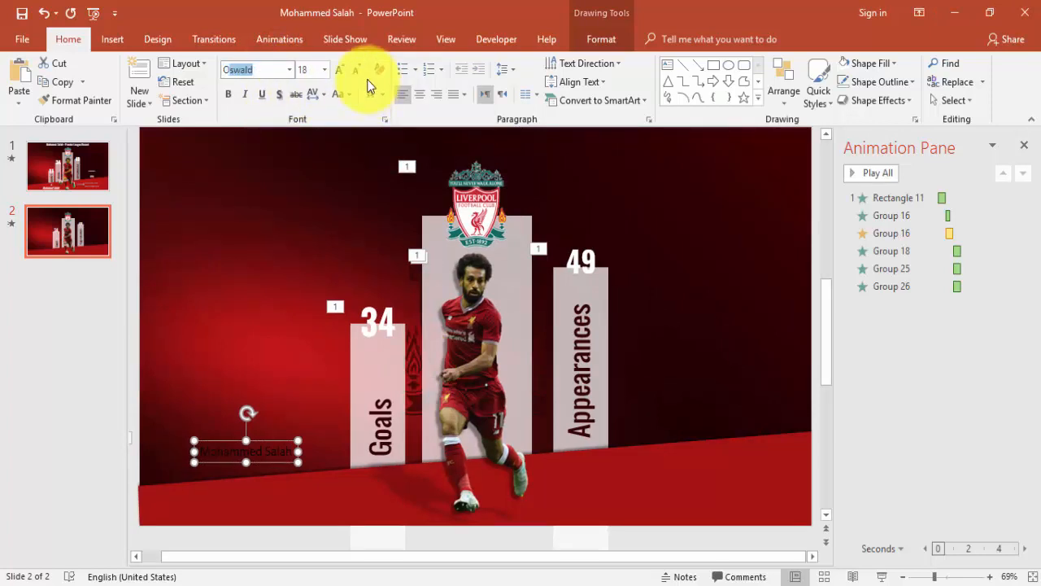
key("Return")
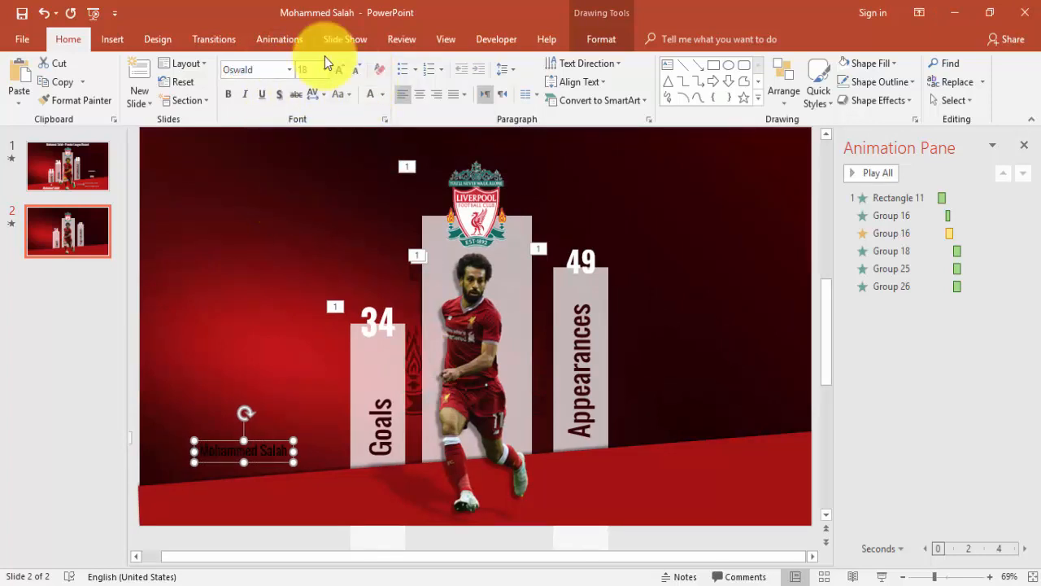
left_click(368, 95)
left_click(244, 95)
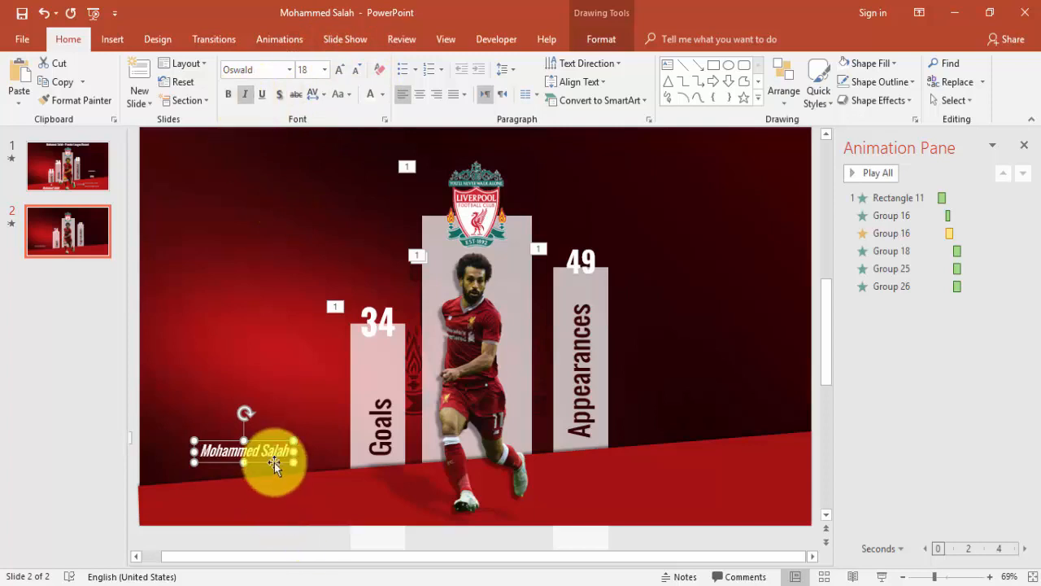